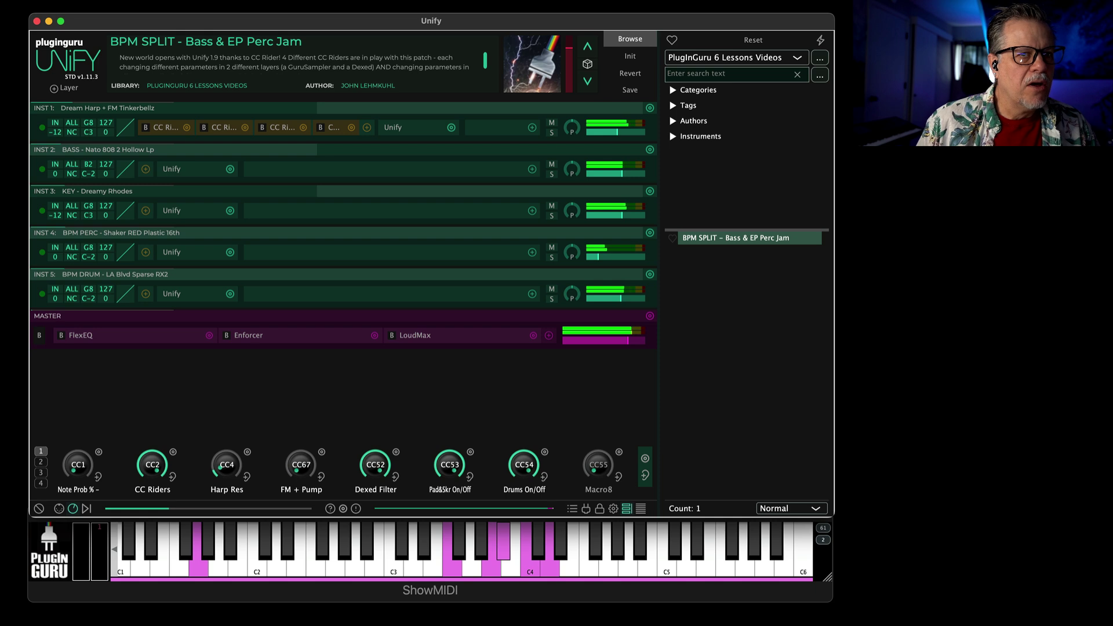
# - Mute the drum layer, then bring the pad, shaker and drum layers back in
pyautogui.click(527, 473)
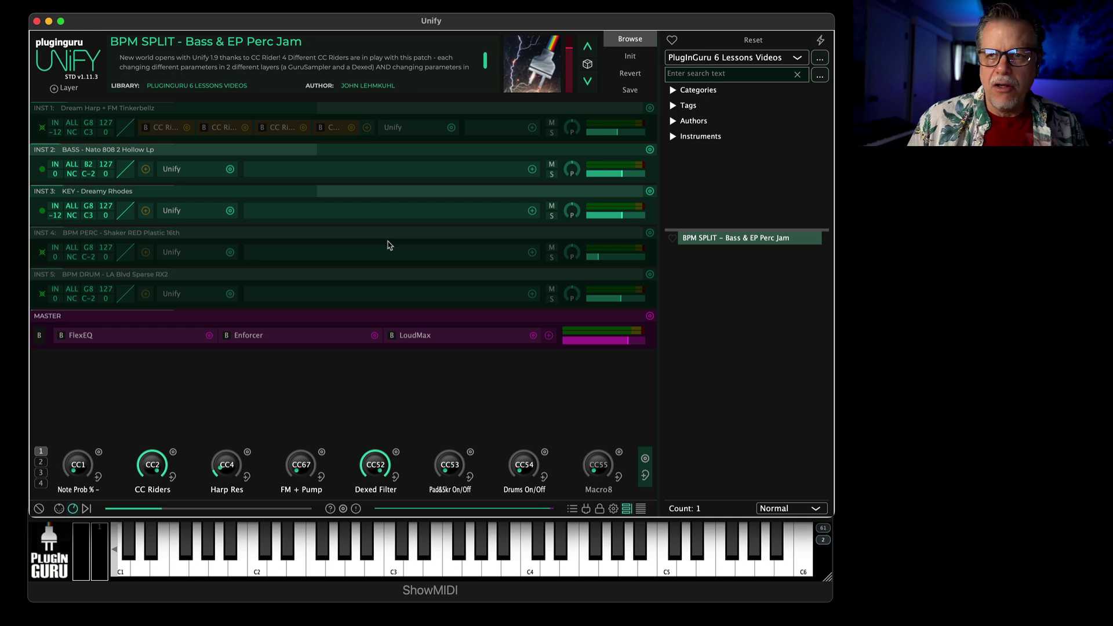
pyautogui.moveTo(446, 465); pyautogui.dragTo(475, 332)
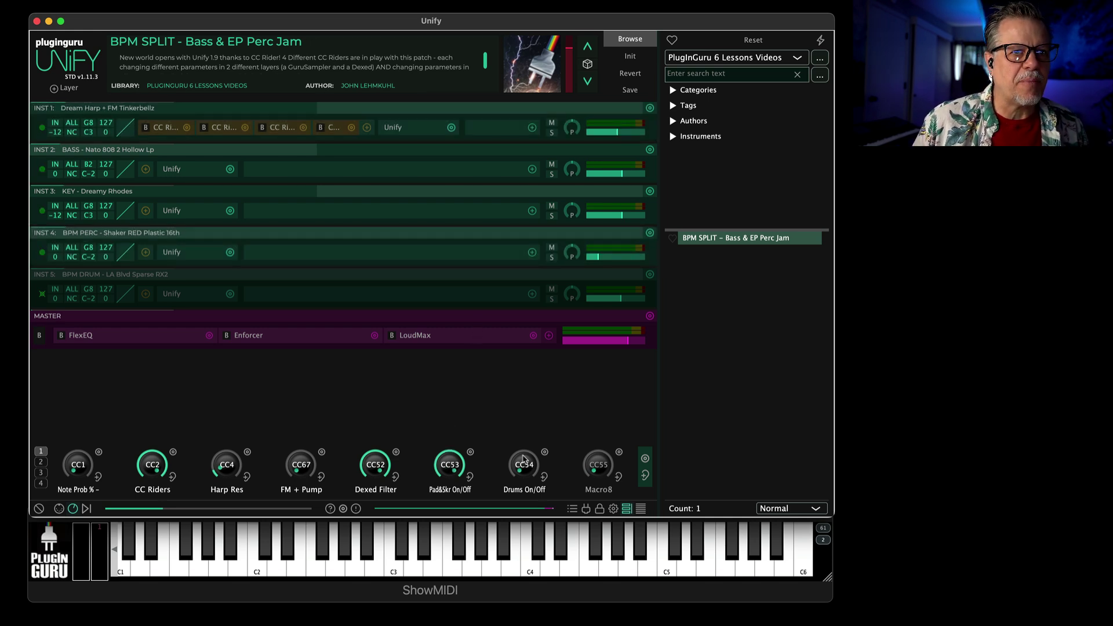
pyautogui.moveTo(526, 463); pyautogui.dragTo(560, 301)
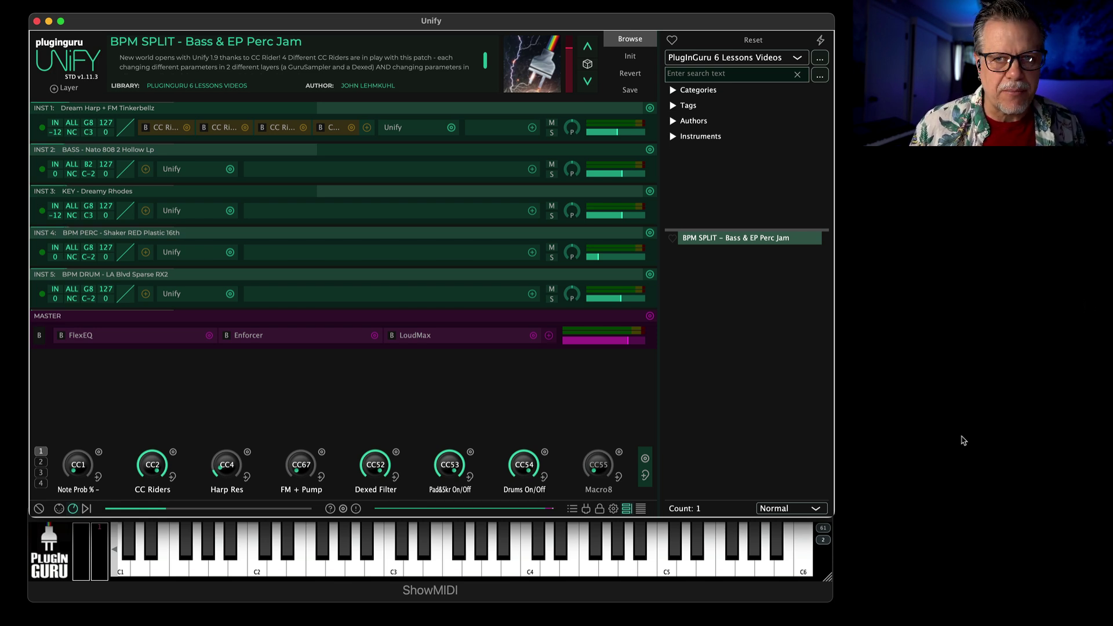
# - Clear the Known Plug-ins list via Operations > Clear list and review the remaining entries
pyautogui.click(588, 510)
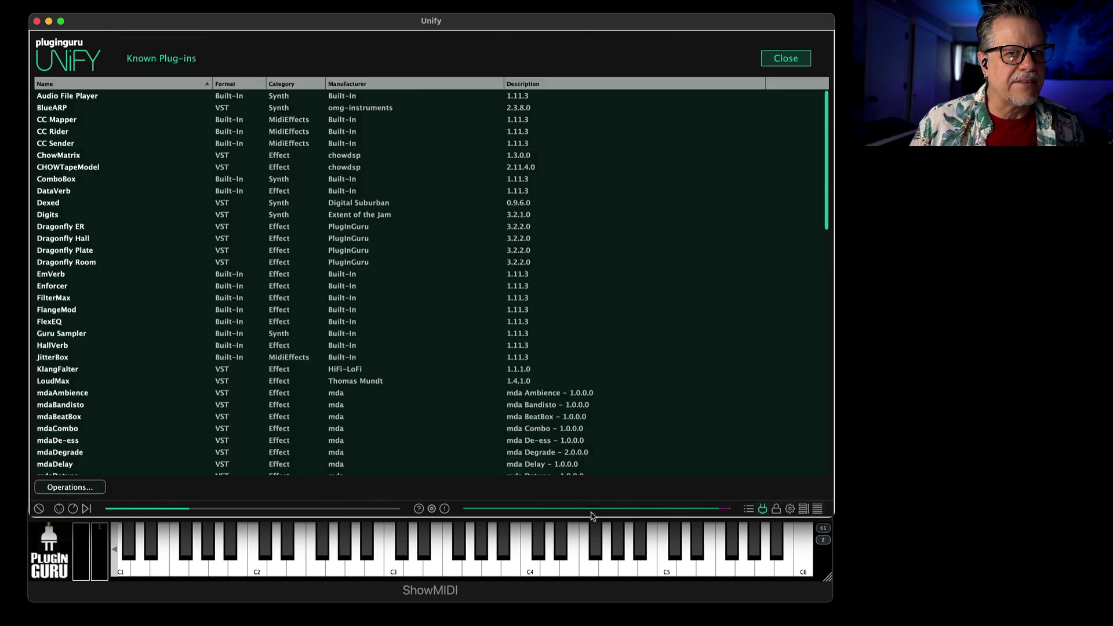
pyautogui.click(79, 493)
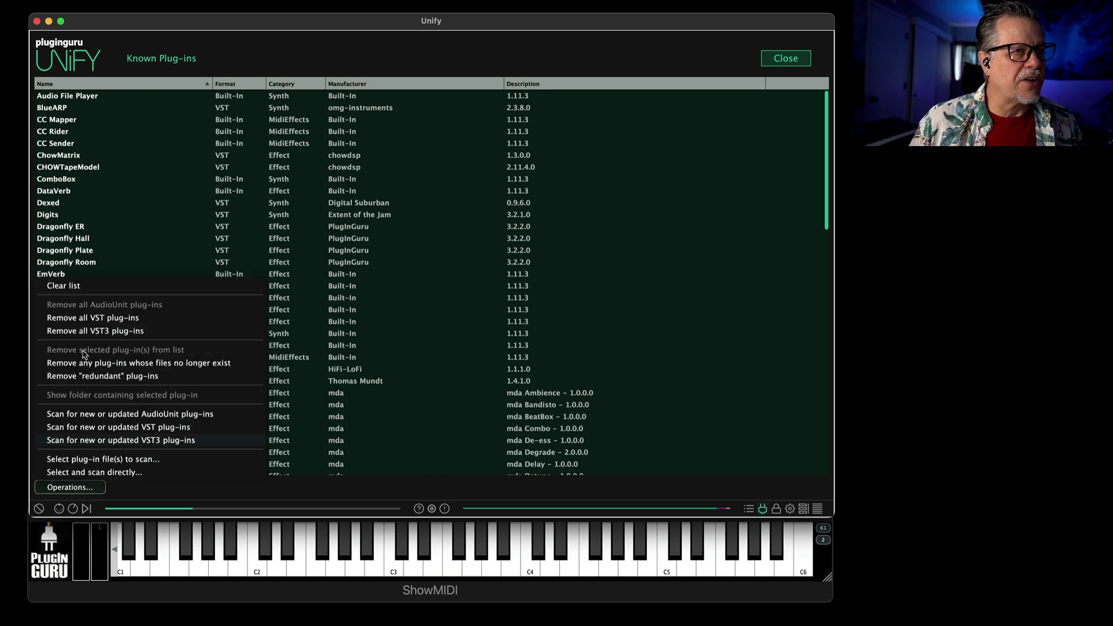
pyautogui.click(62, 287)
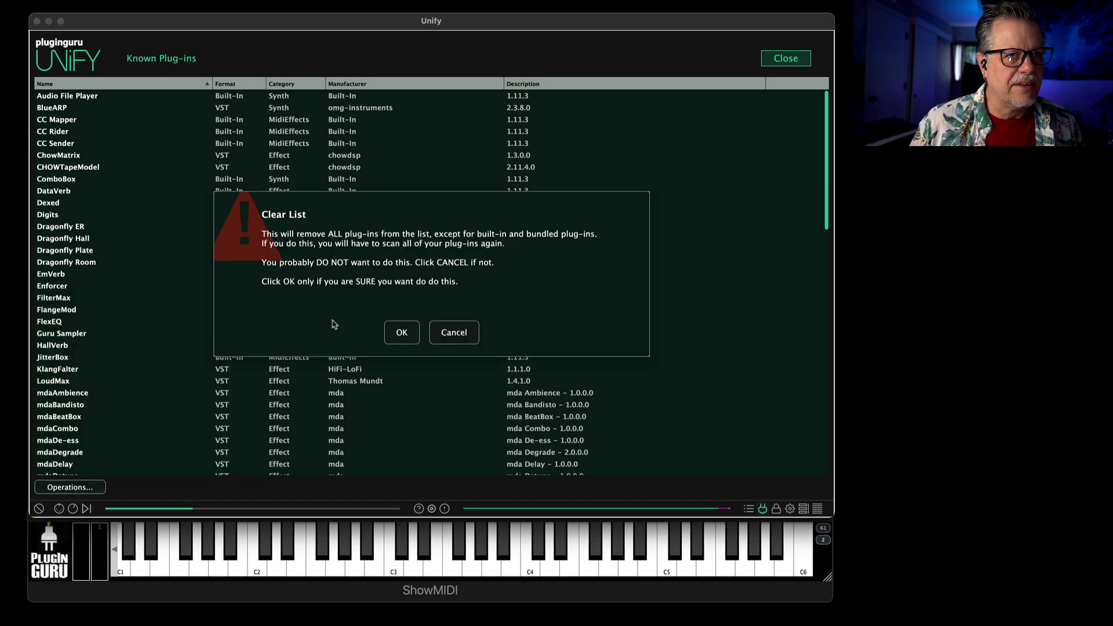
pyautogui.click(399, 332)
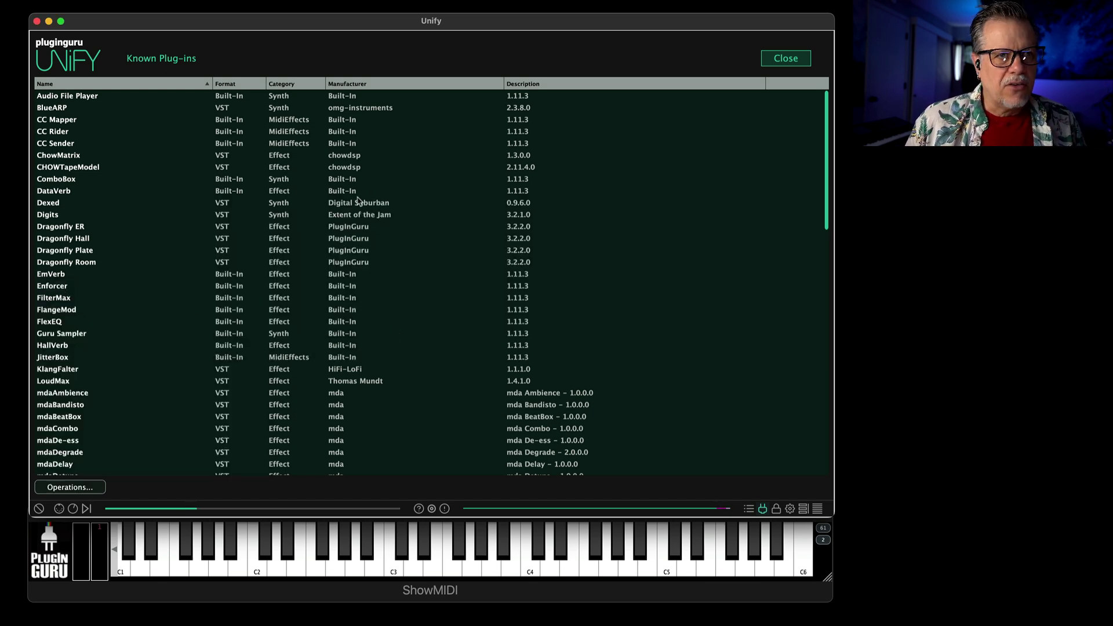
pyautogui.scroll(-15, 354, 290)
pyautogui.scroll(5, 350, 297)
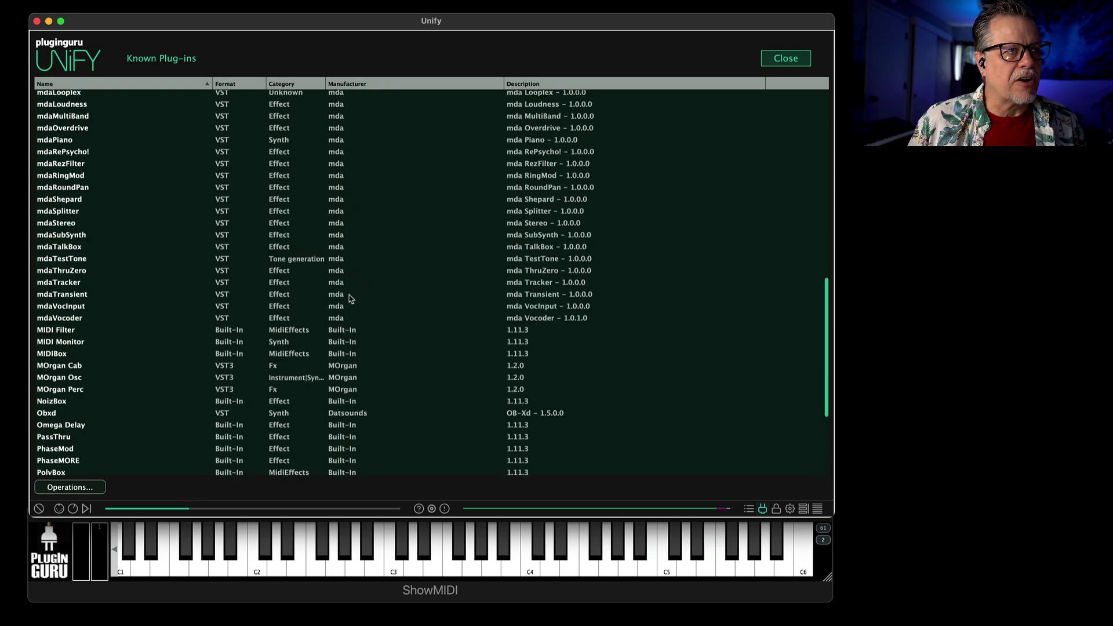
pyautogui.scroll(15, 349, 298)
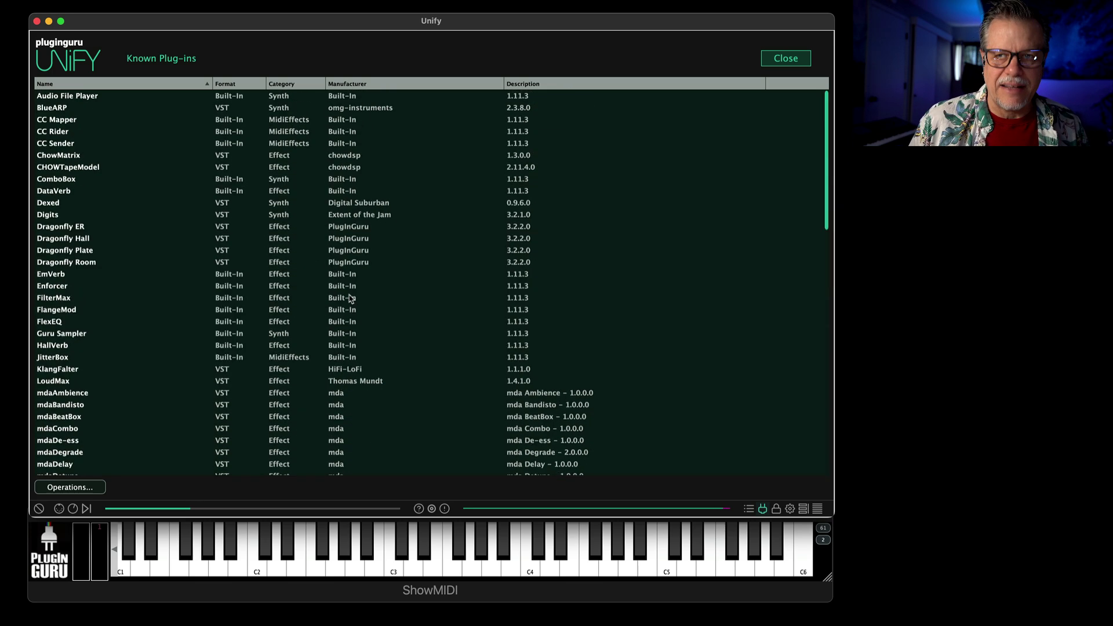
# - Close the plug-in list and browse the Unify Standard Library's patches
pyautogui.click(786, 58)
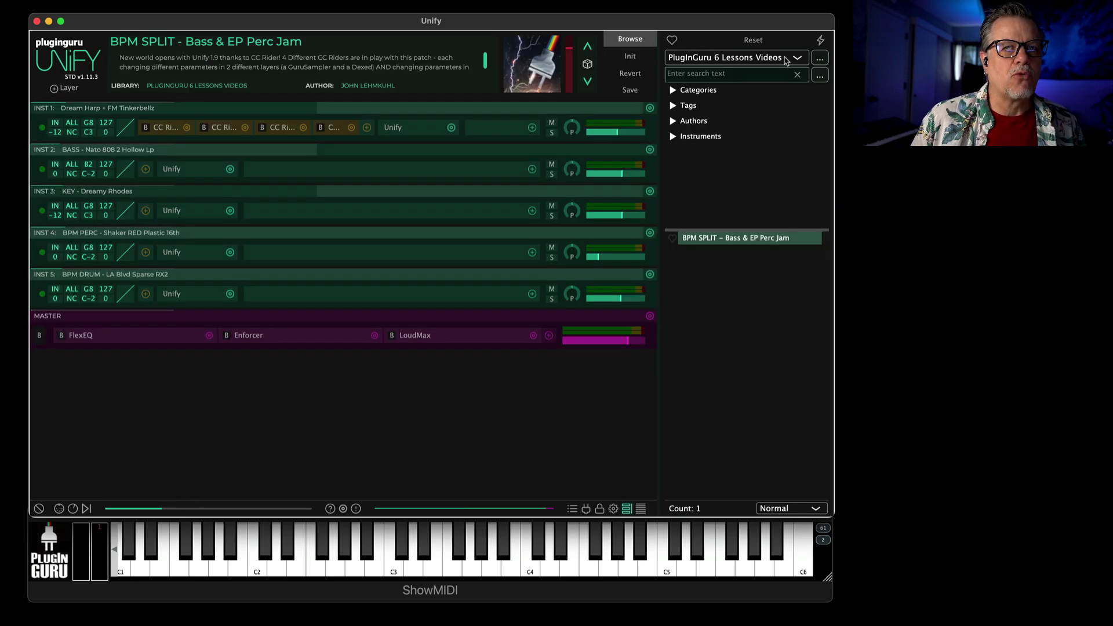
pyautogui.click(748, 58)
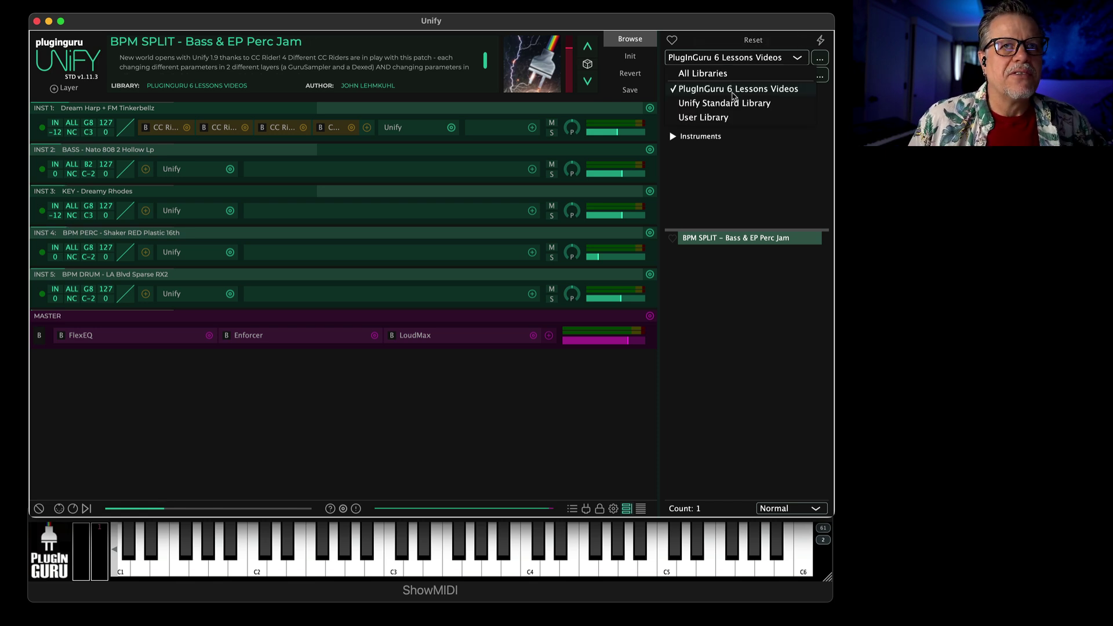
pyautogui.click(728, 103)
pyautogui.scroll(-3, 735, 400)
pyautogui.scroll(3, 735, 400)
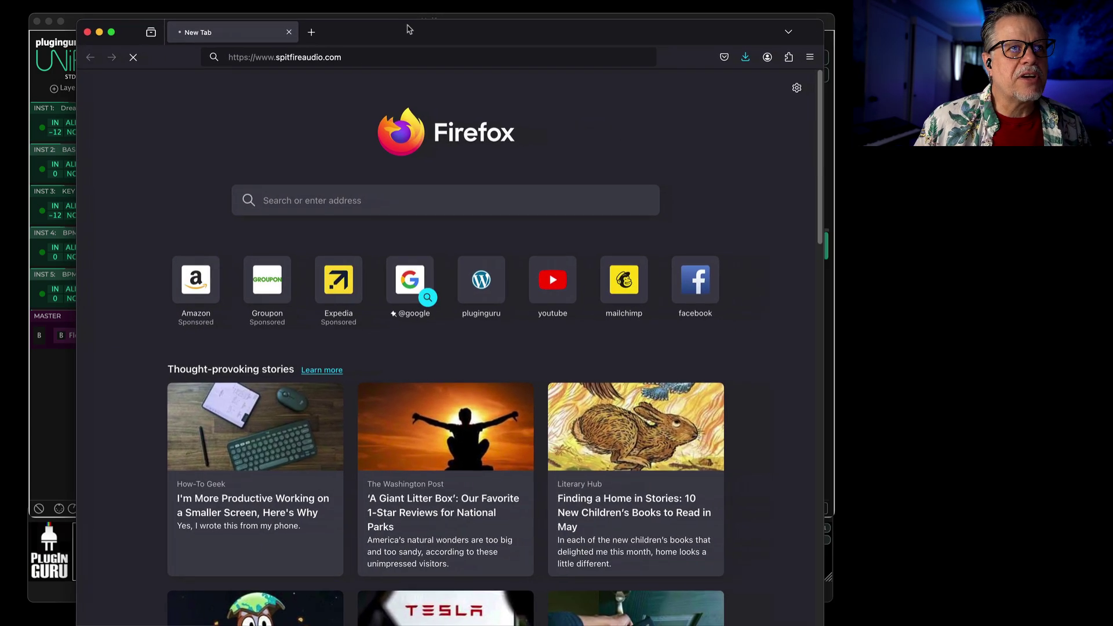
# - Accept the Spitfire Audio site's cookies and go to the LABS page via Discover
pyautogui.moveTo(400, 26); pyautogui.dragTo(369, 4)
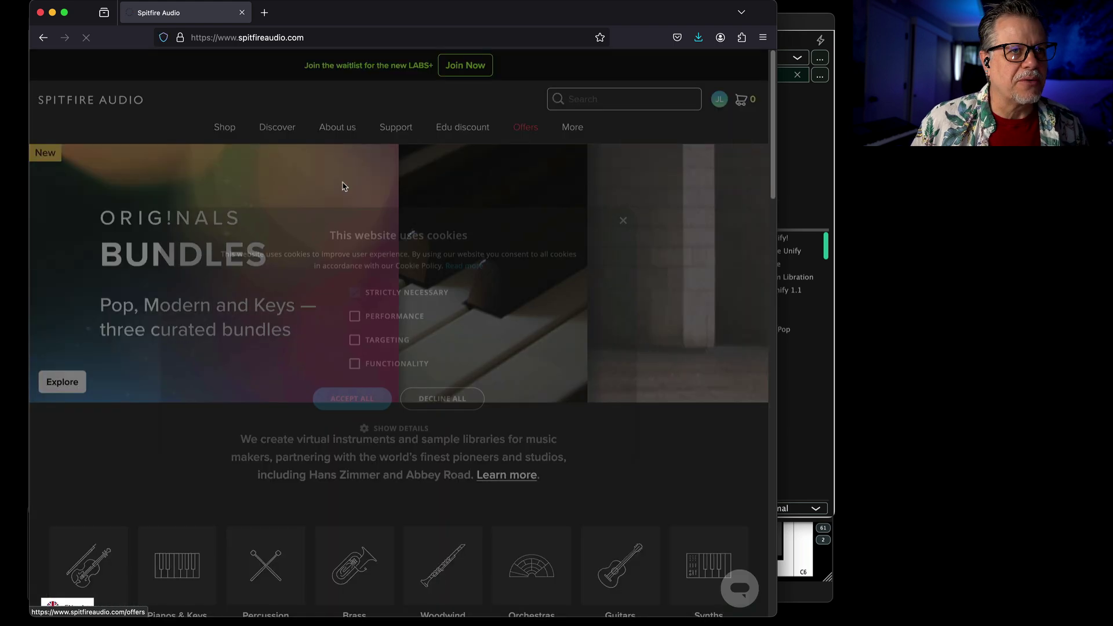
pyautogui.click(360, 399)
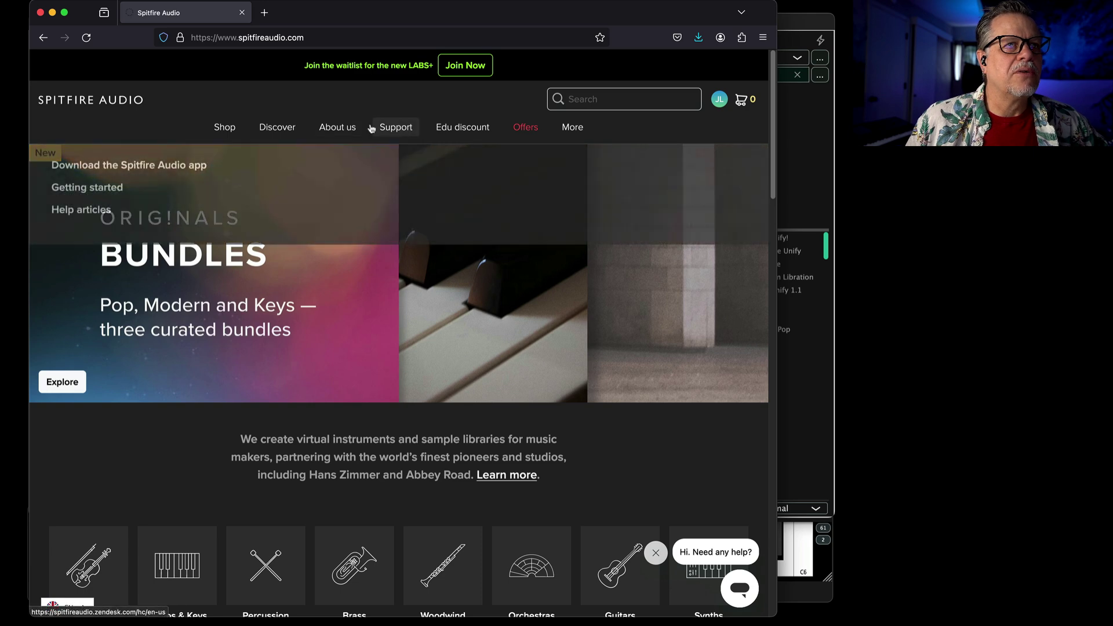
pyautogui.moveTo(275, 128)
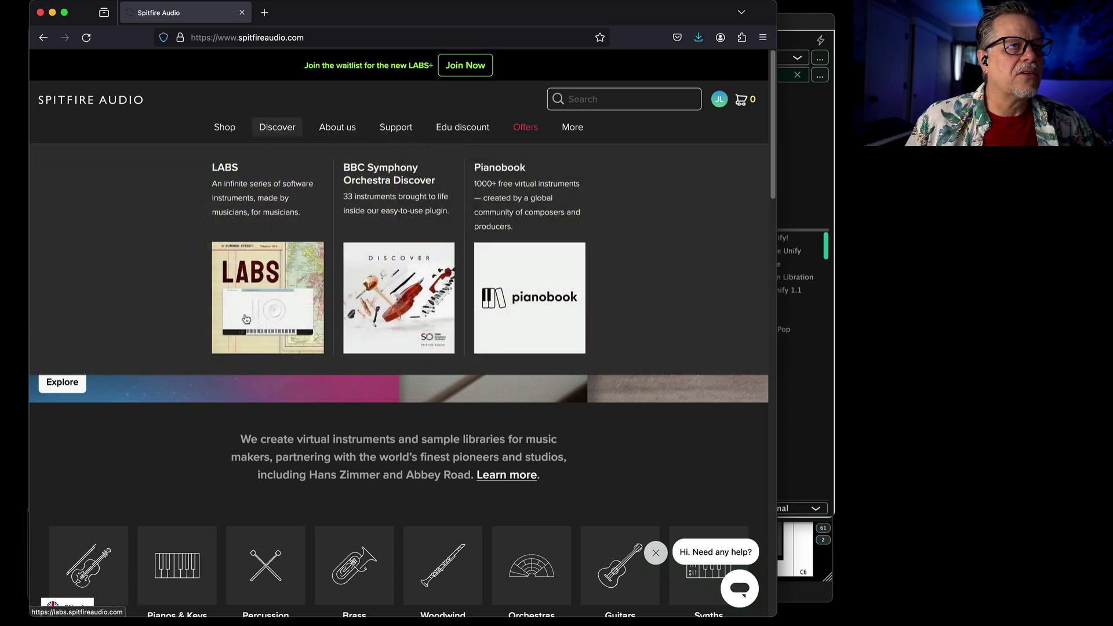
pyautogui.click(269, 300)
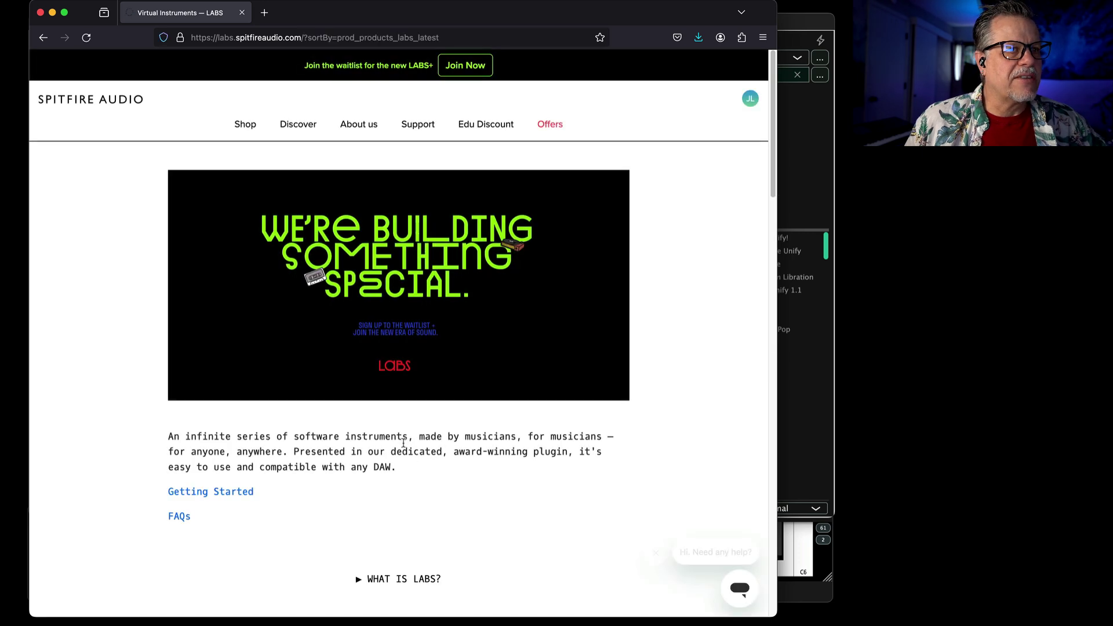
# - Request DOWNLOAD ALL for LABS, always allowing the link to open the Spitfire Audio app
pyautogui.scroll(-5, 207, 329)
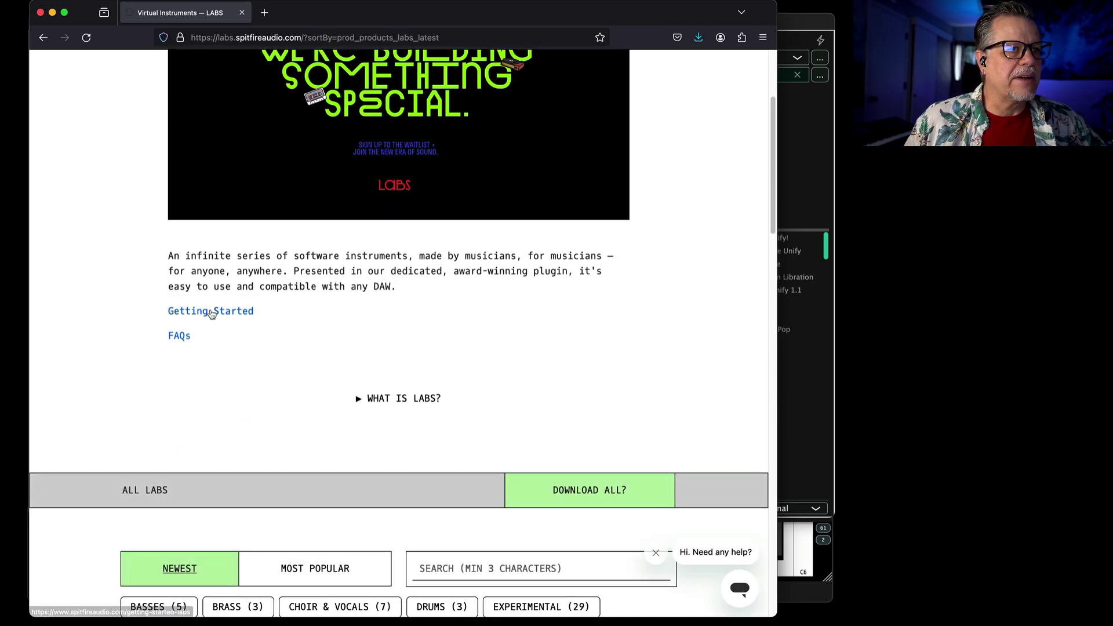
pyautogui.scroll(-3, 377, 533)
pyautogui.scroll(1, 480, 462)
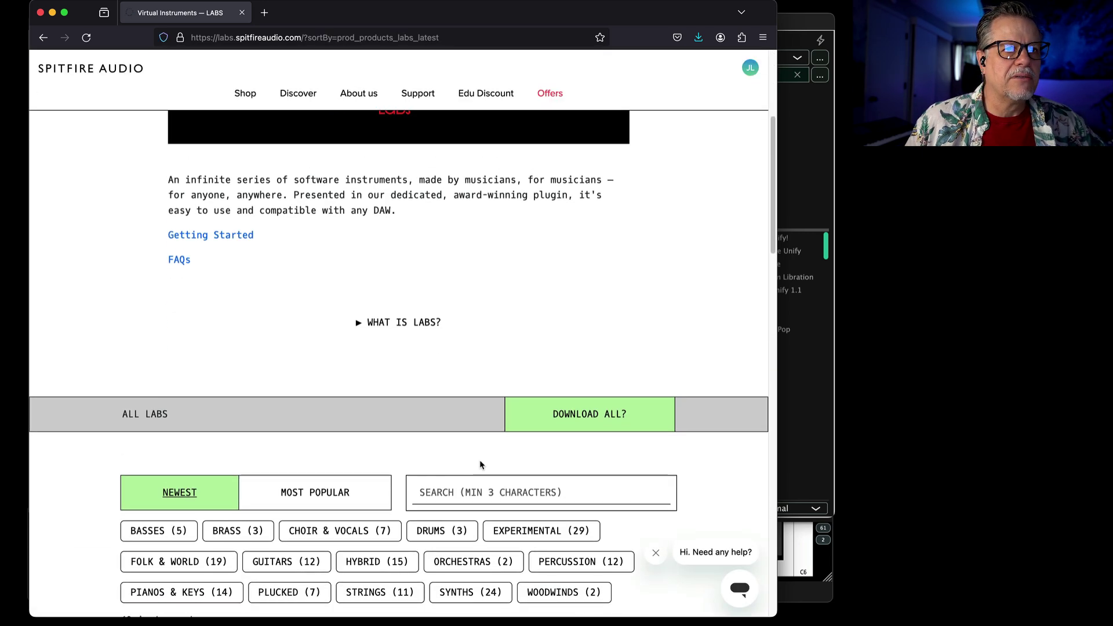
pyautogui.scroll(-5, 480, 462)
pyautogui.click(590, 265)
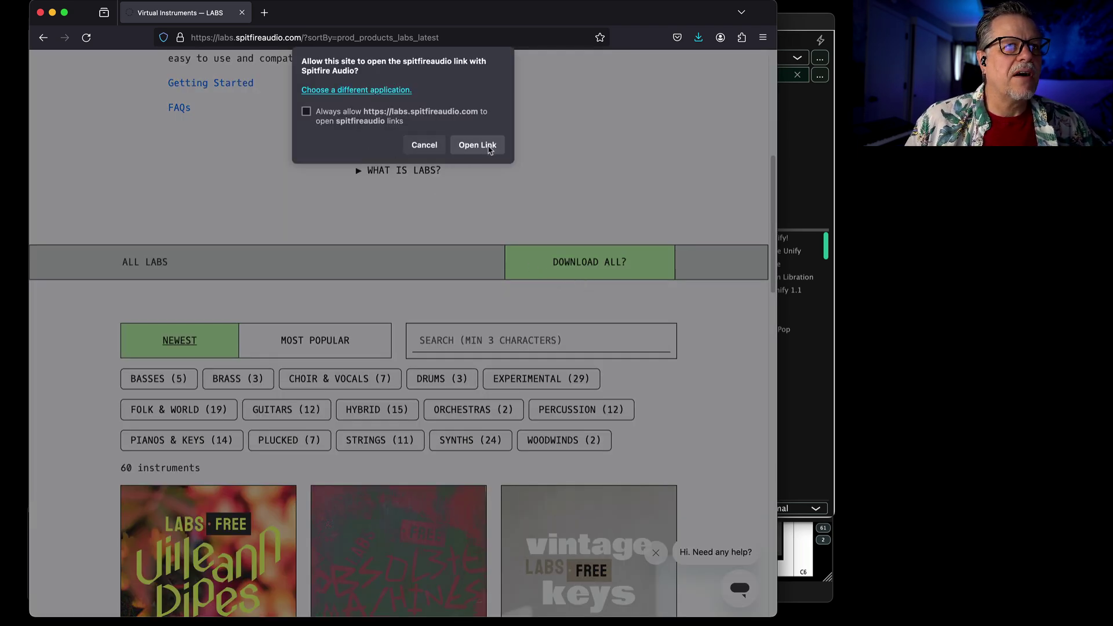
pyautogui.click(307, 112)
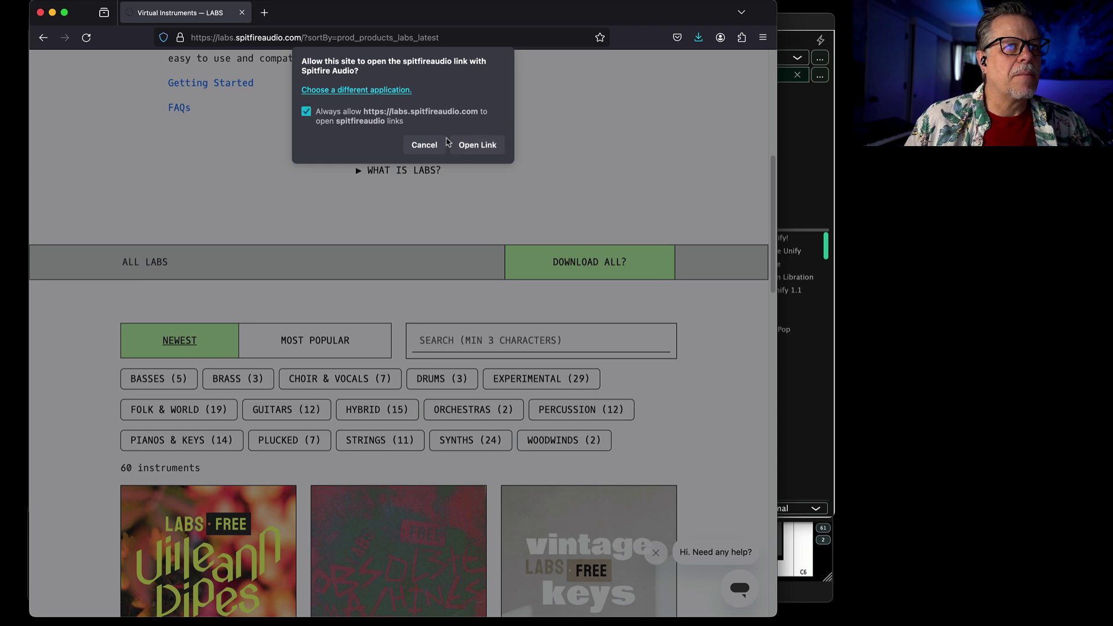
pyautogui.click(478, 148)
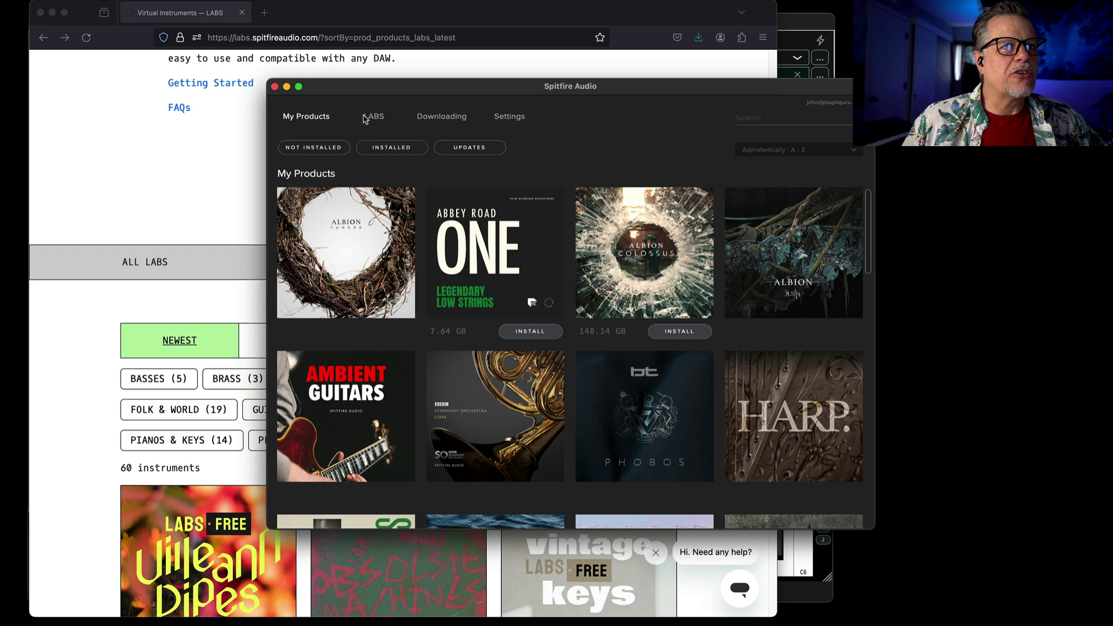
# - Browse the LABS instrument collection in the Spitfire Audio app
pyautogui.click(374, 116)
pyautogui.scroll(-2, 477, 309)
pyautogui.scroll(-10, 477, 309)
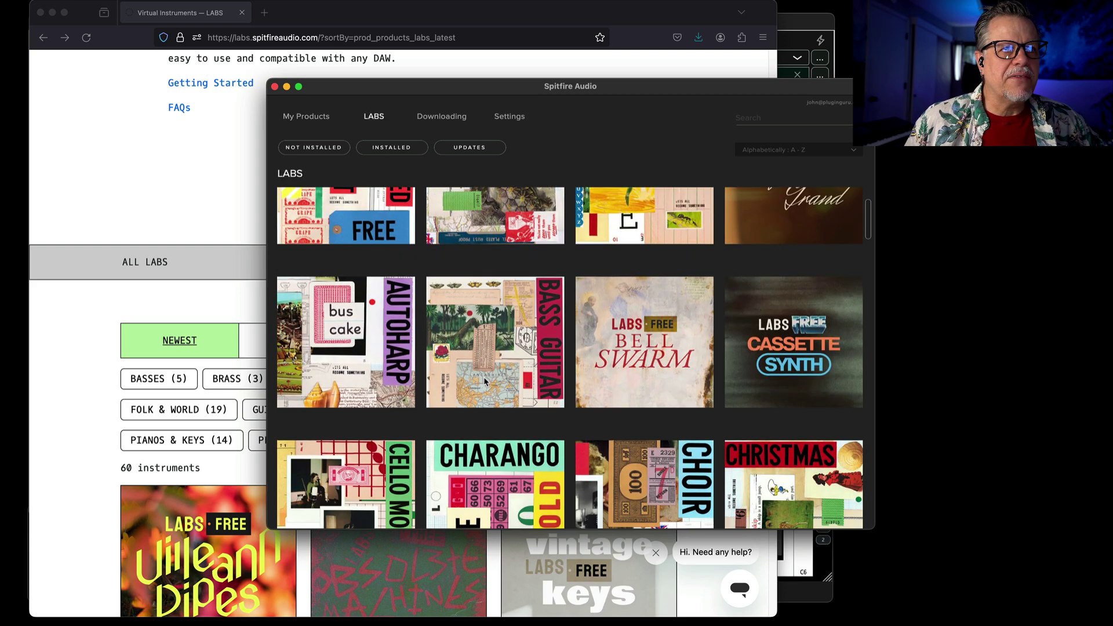
pyautogui.scroll(-11, 485, 383)
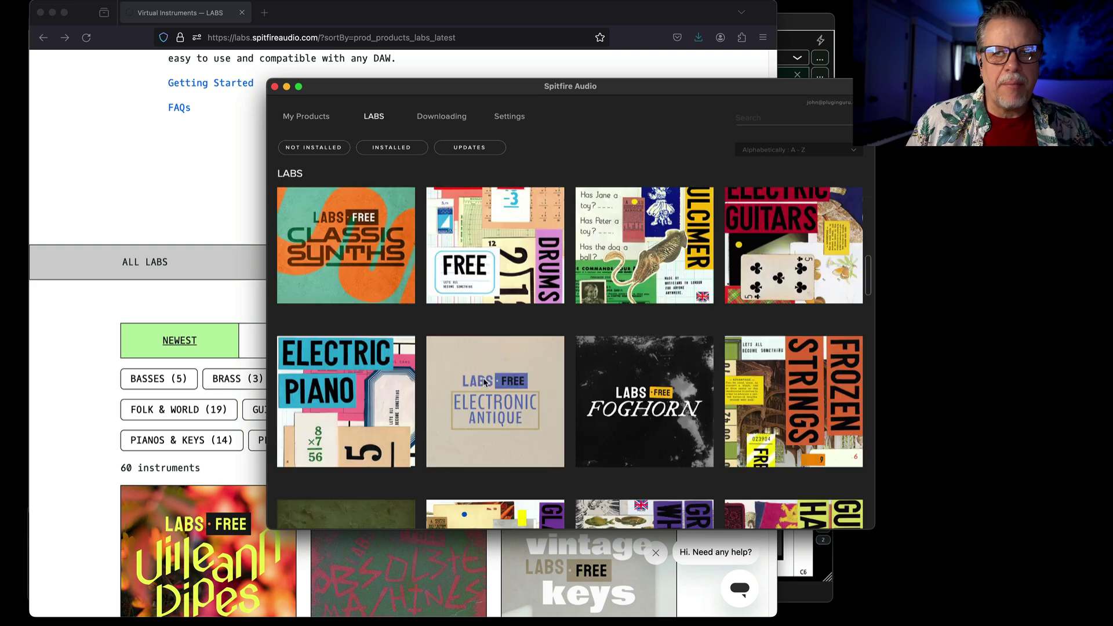
pyautogui.scroll(-10, 498, 382)
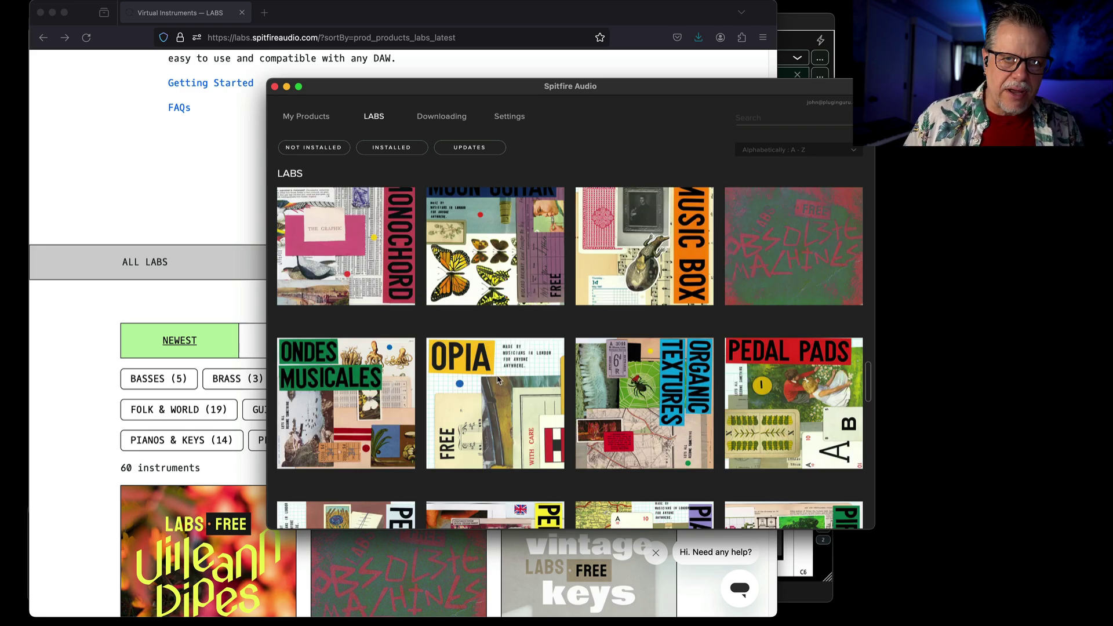
pyautogui.scroll(-7, 497, 381)
pyautogui.scroll(-3, 499, 380)
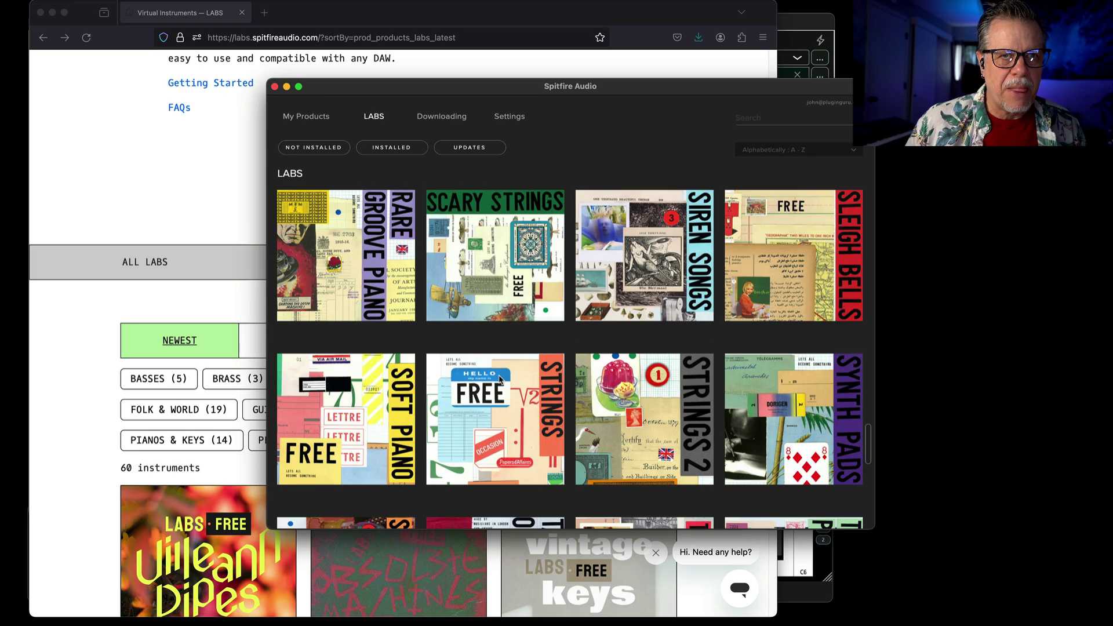
pyautogui.scroll(-2, 500, 378)
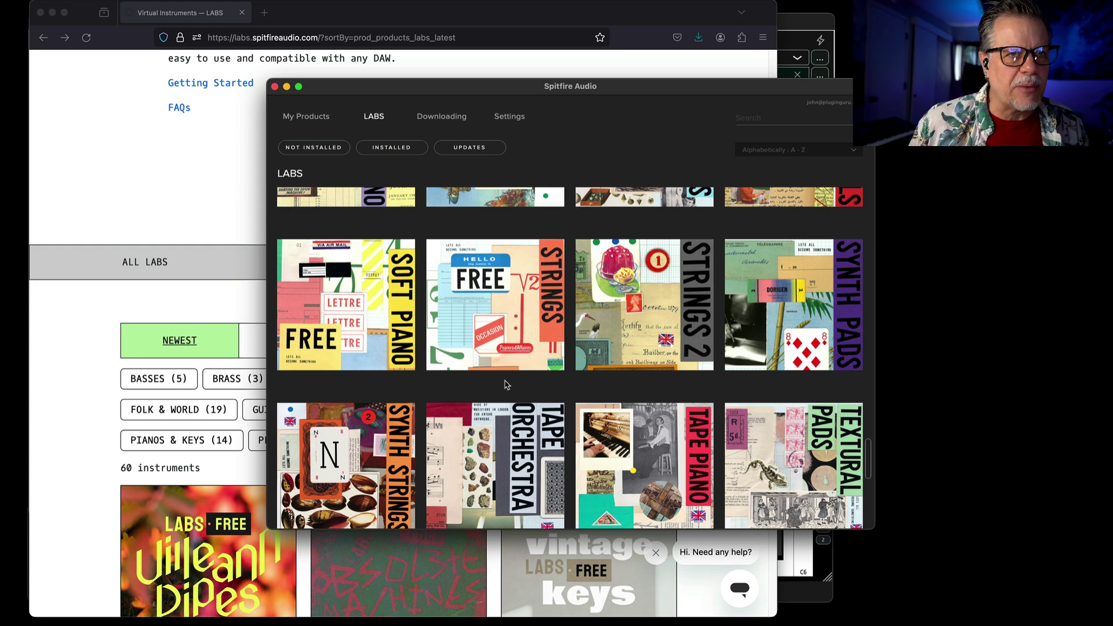
pyautogui.scroll(-10, 502, 383)
pyautogui.scroll(10, 505, 388)
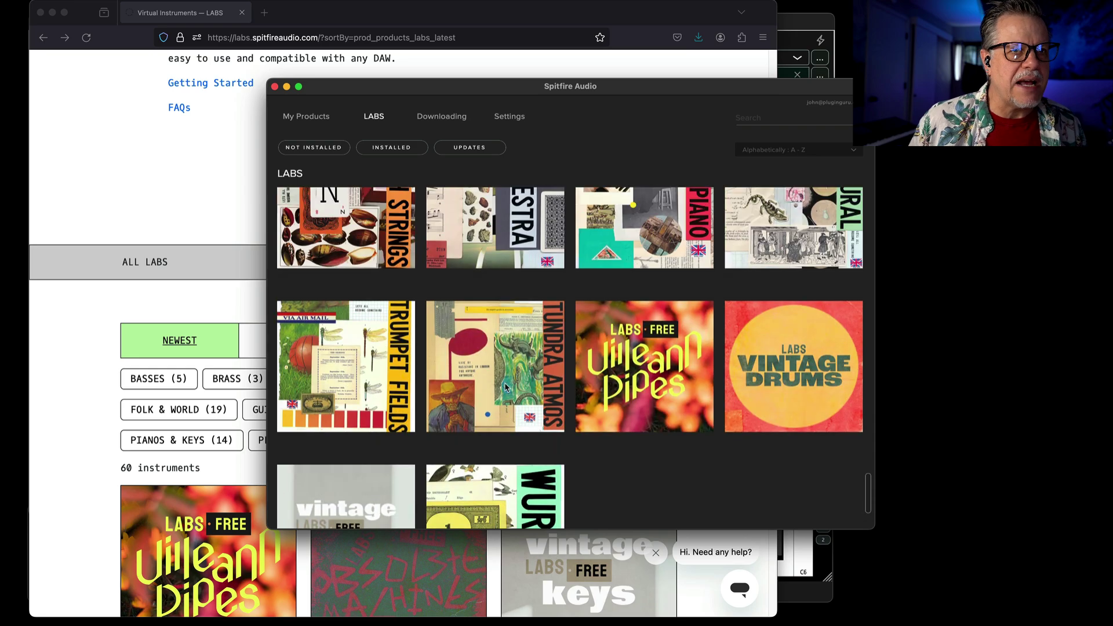
pyautogui.scroll(10, 506, 387)
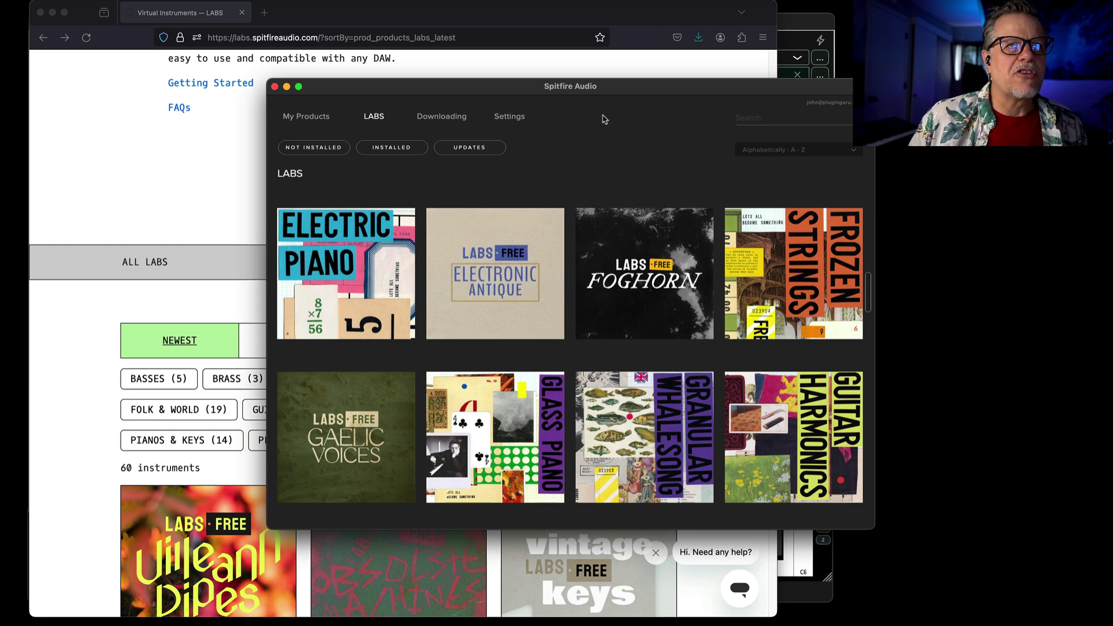
# - Check the default content install location in settings, then quit Spitfire Audio
pyautogui.click(522, 117)
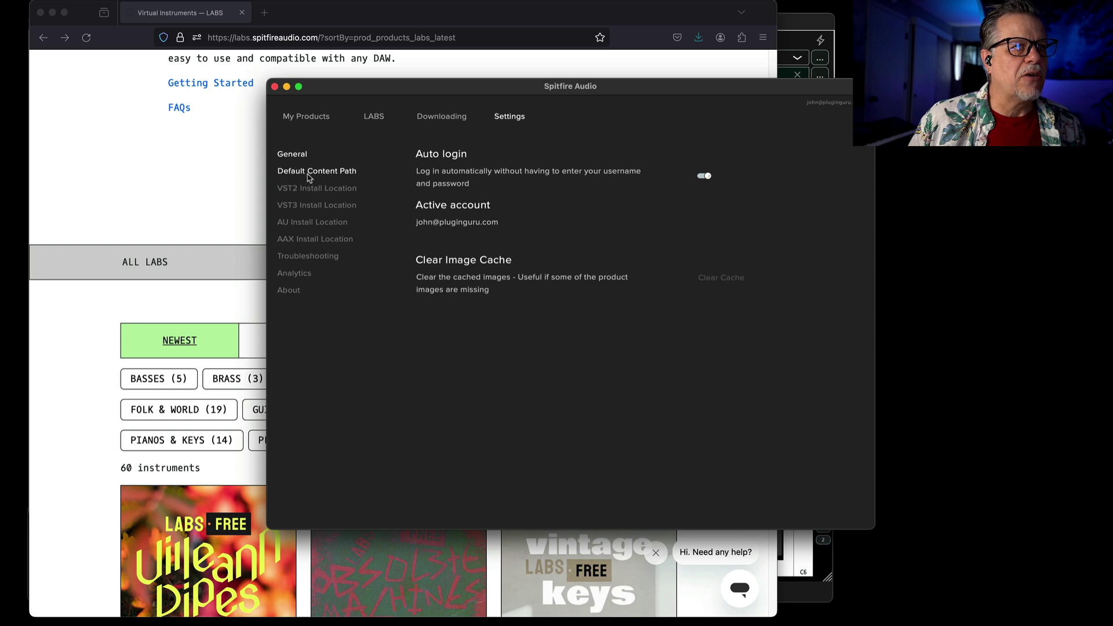
pyautogui.click(309, 174)
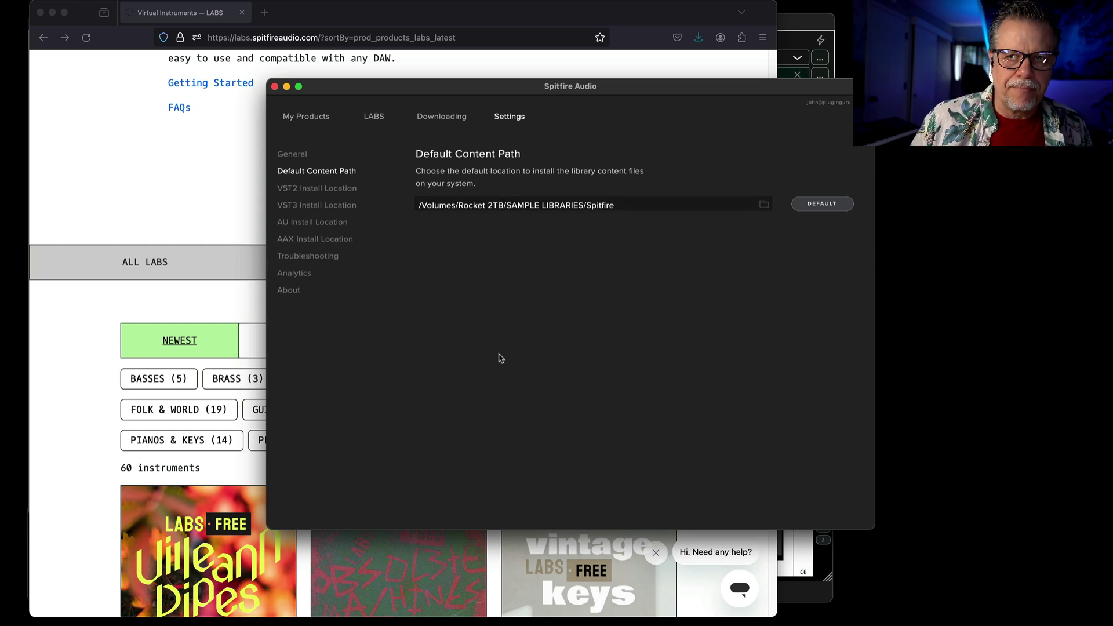
pyautogui.press('super+q')
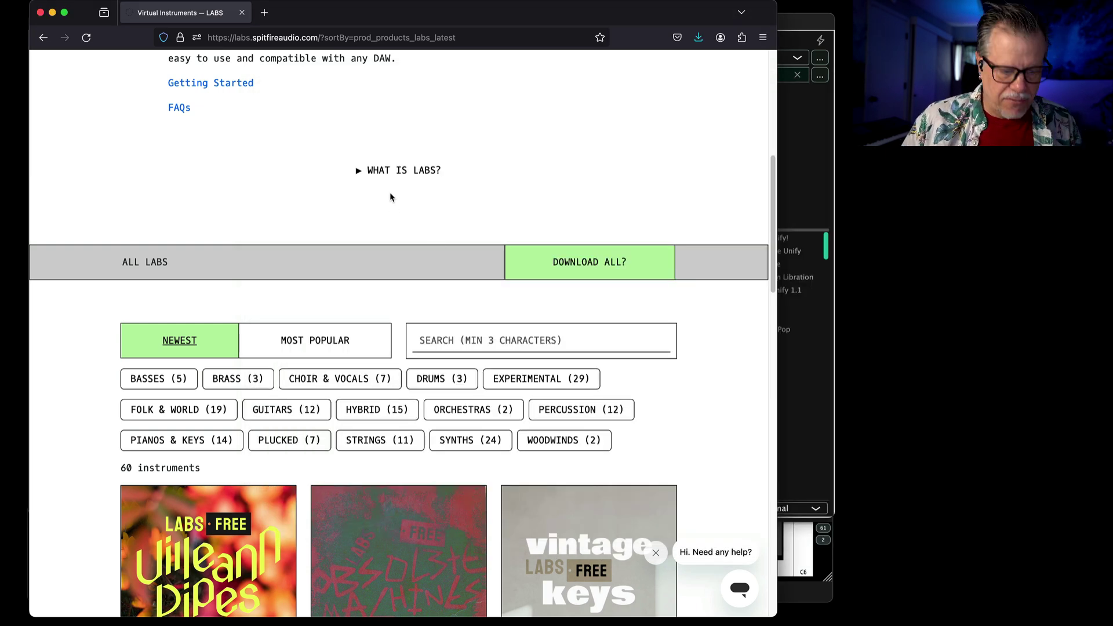
# - Switch past Unify to Firefox showing the PluginGuru.com home page
pyautogui.press('super+q')
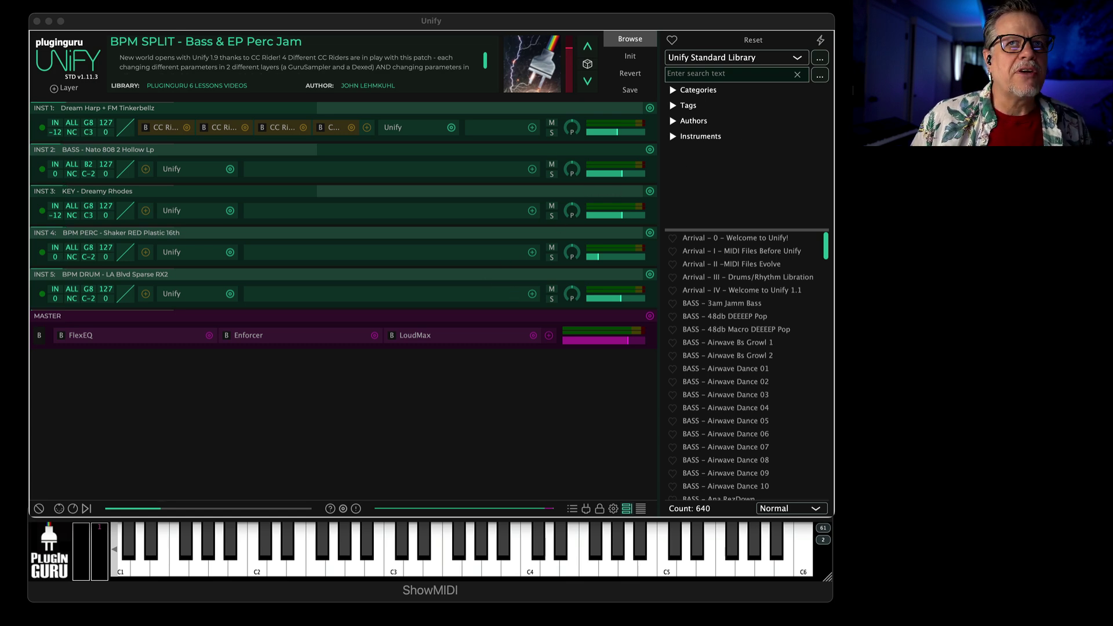
pyautogui.press('super+Tab')
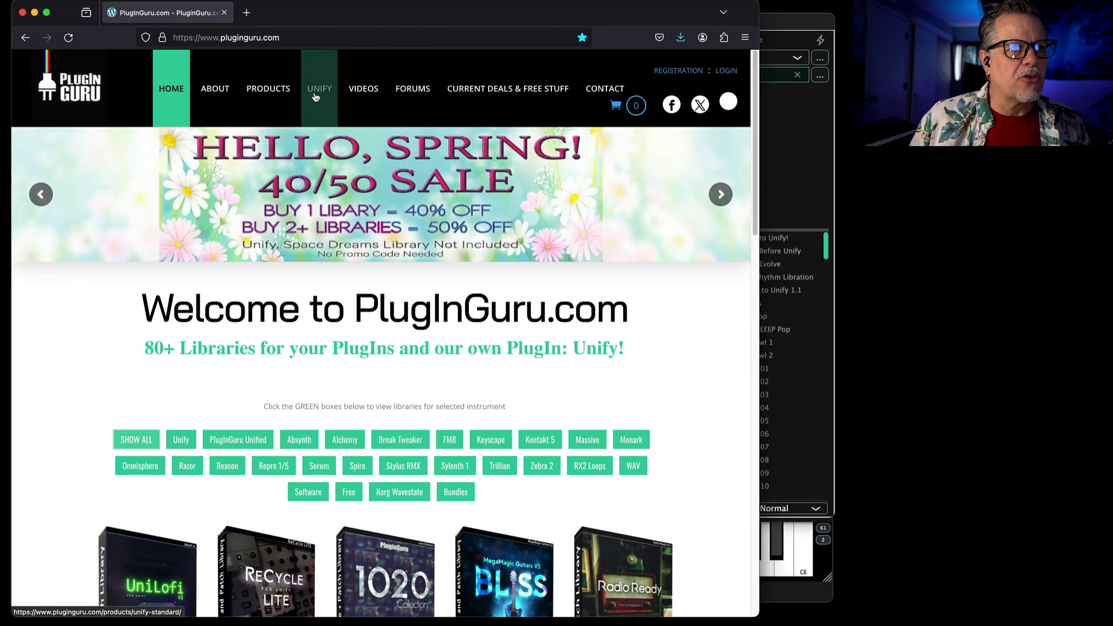
# - Open the UNIFY product page and scroll to the Master List of Unified Libraries
pyautogui.click(320, 88)
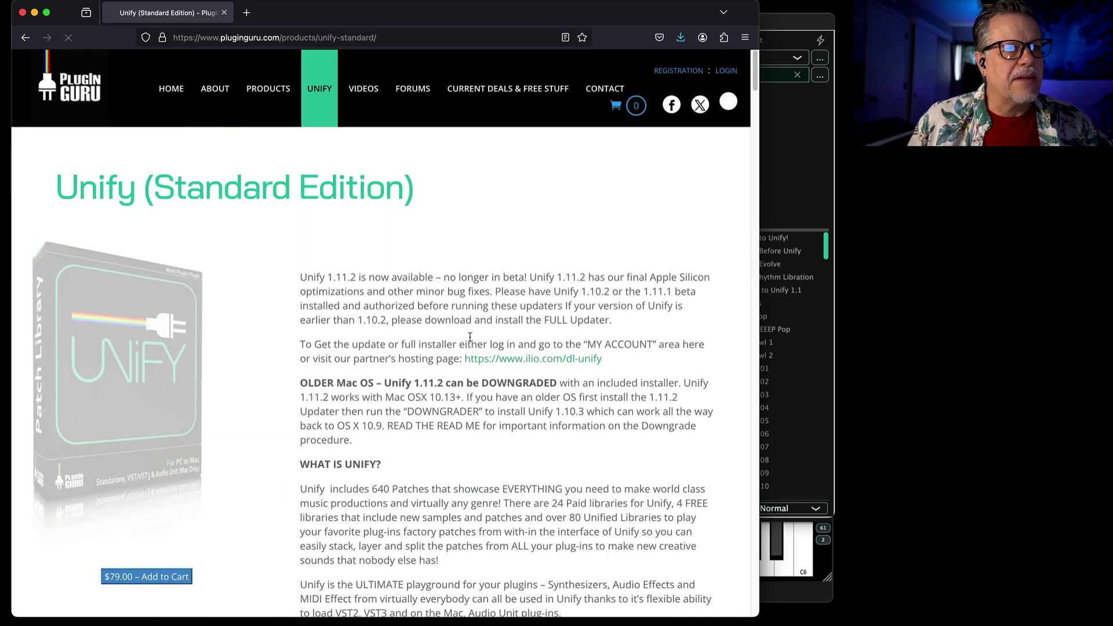
pyautogui.scroll(-15, 470, 337)
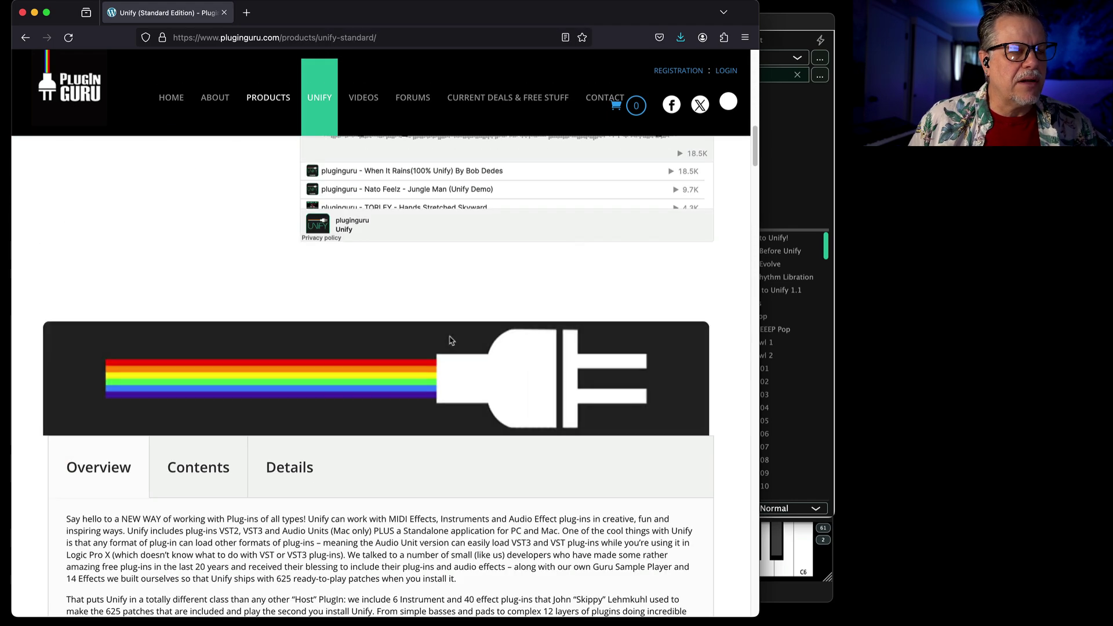
pyautogui.scroll(-10, 452, 340)
pyautogui.scroll(4, 257, 326)
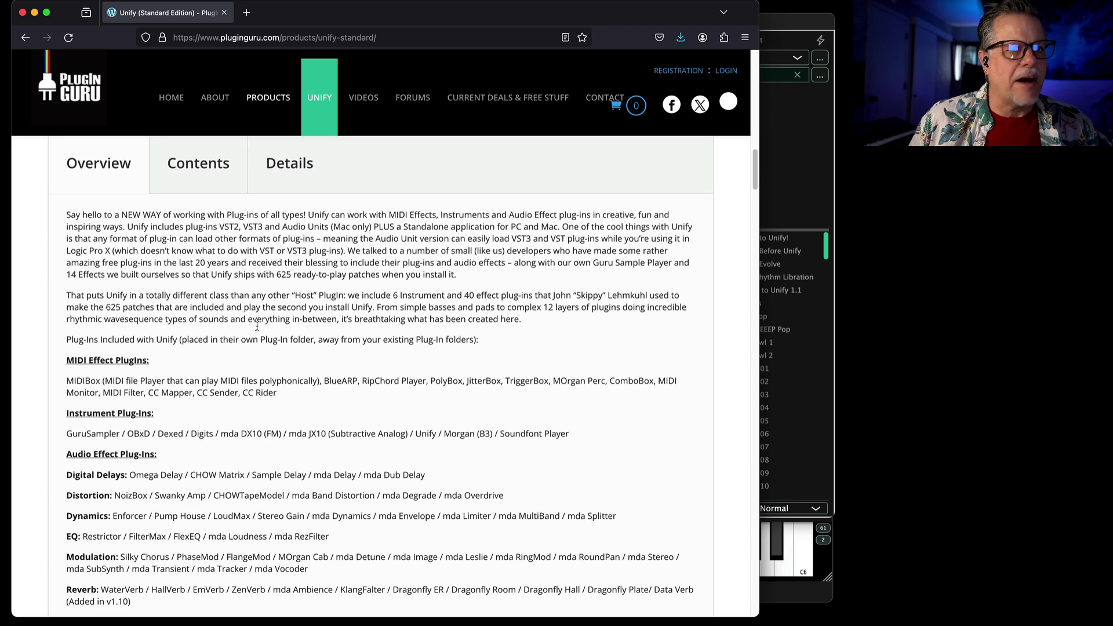
pyautogui.scroll(-5, 289, 329)
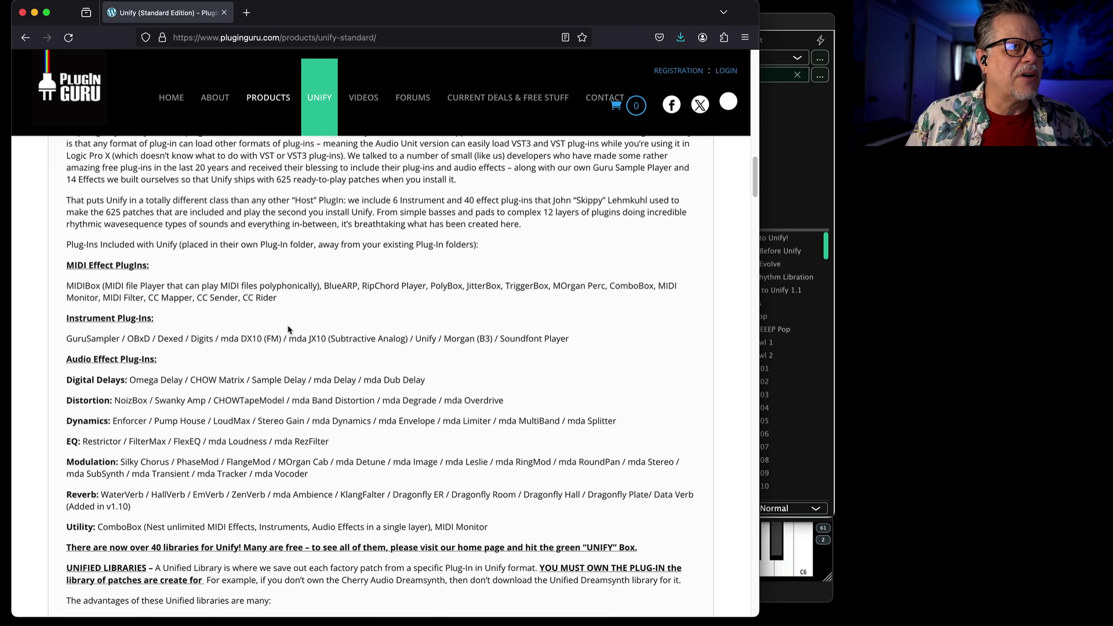
pyautogui.scroll(-5, 288, 329)
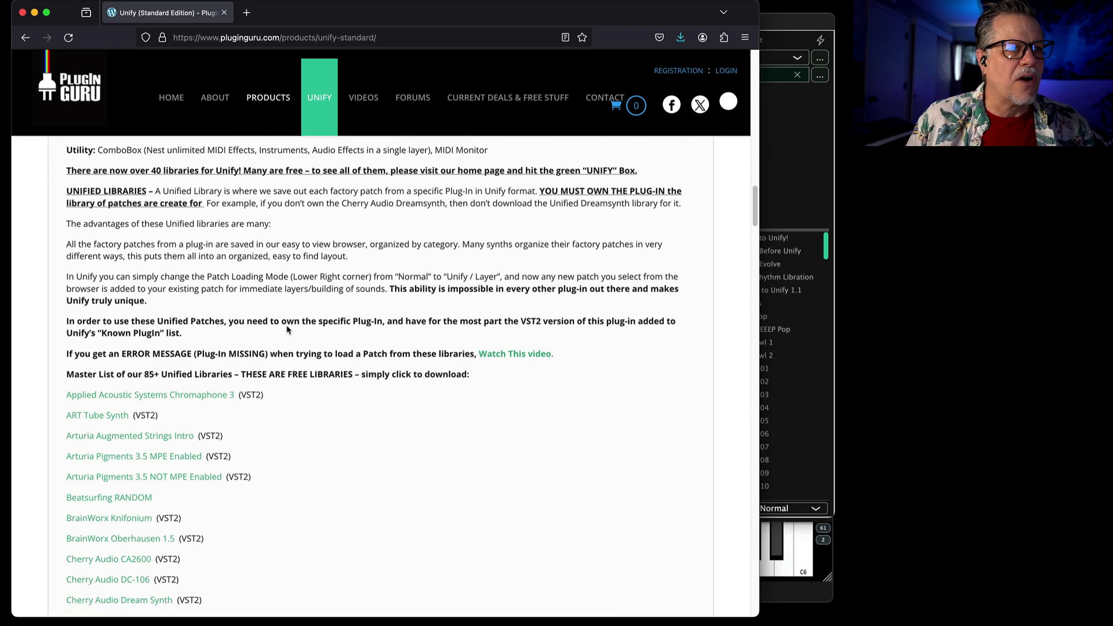
pyautogui.scroll(-3, 294, 332)
pyautogui.scroll(-3, 260, 300)
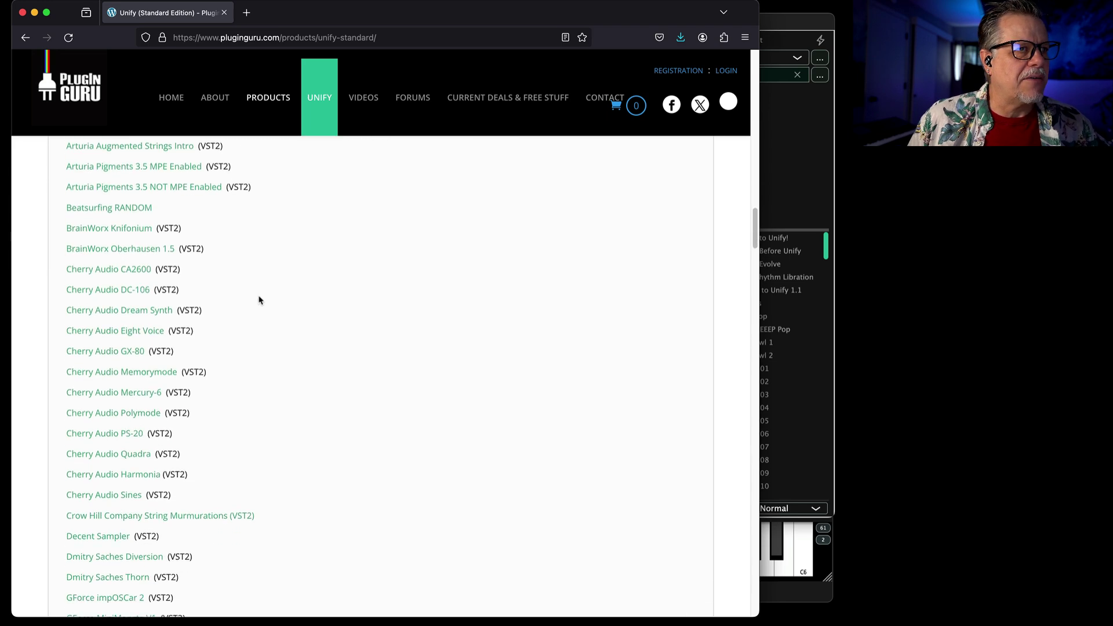
pyautogui.scroll(1, 259, 298)
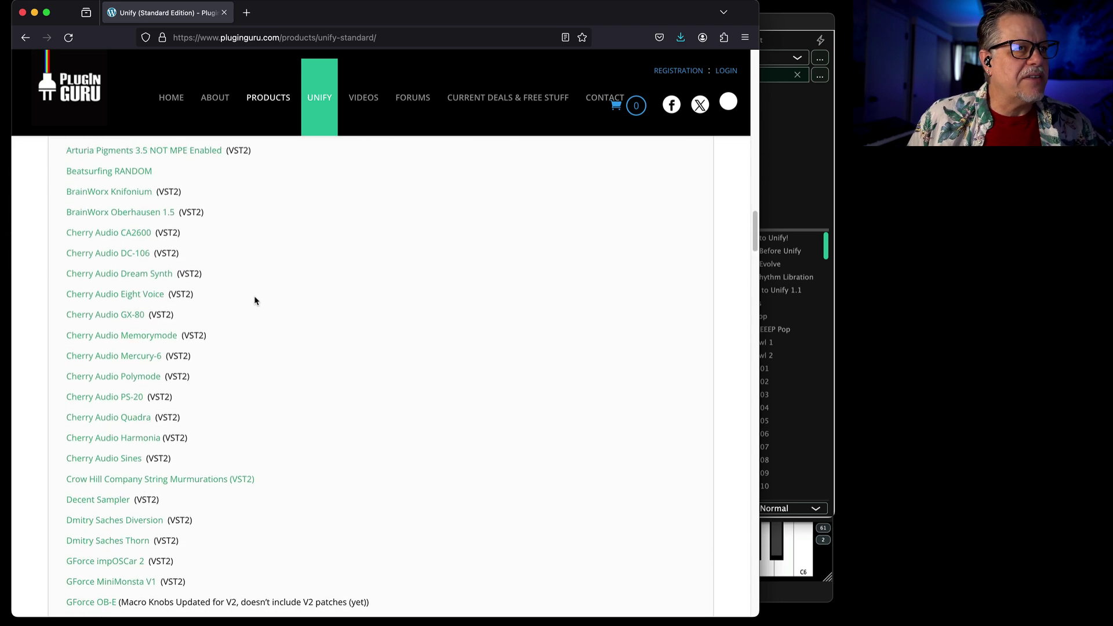
# - Download the Cherry Audio DCO-106 Unified zip from Dropbox without logging in
pyautogui.click(116, 254)
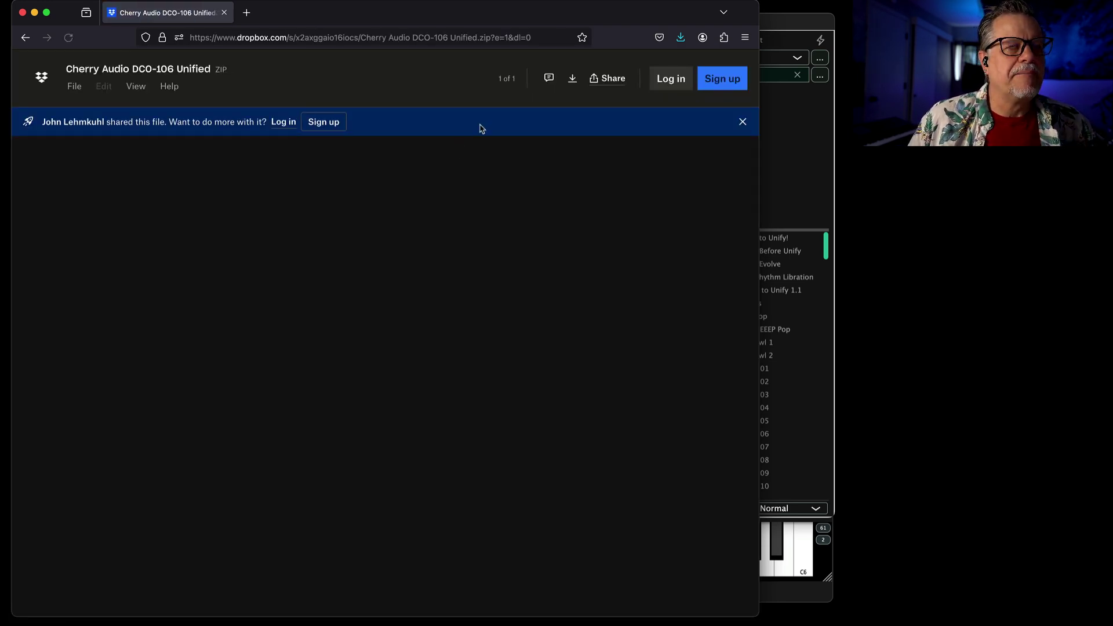
pyautogui.click(571, 81)
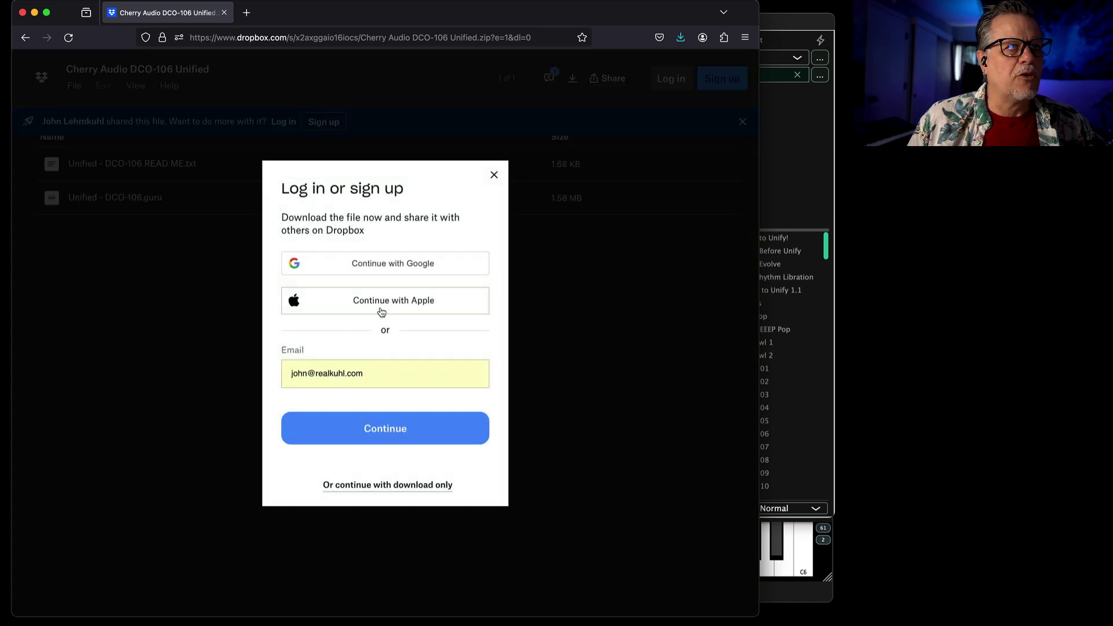
pyautogui.click(382, 486)
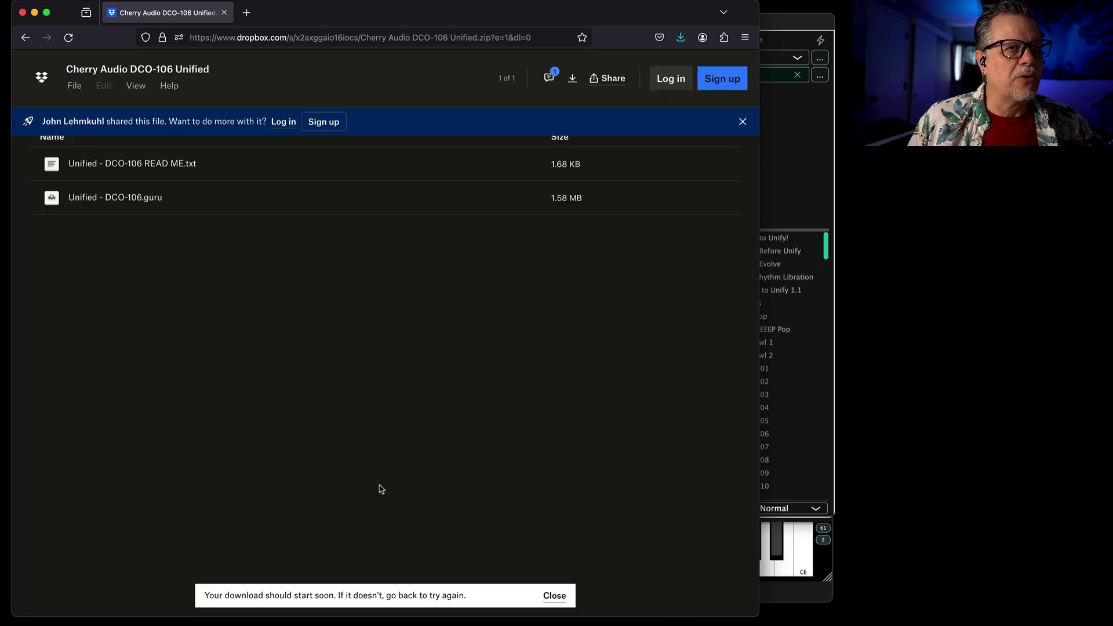
pyautogui.press('Return')
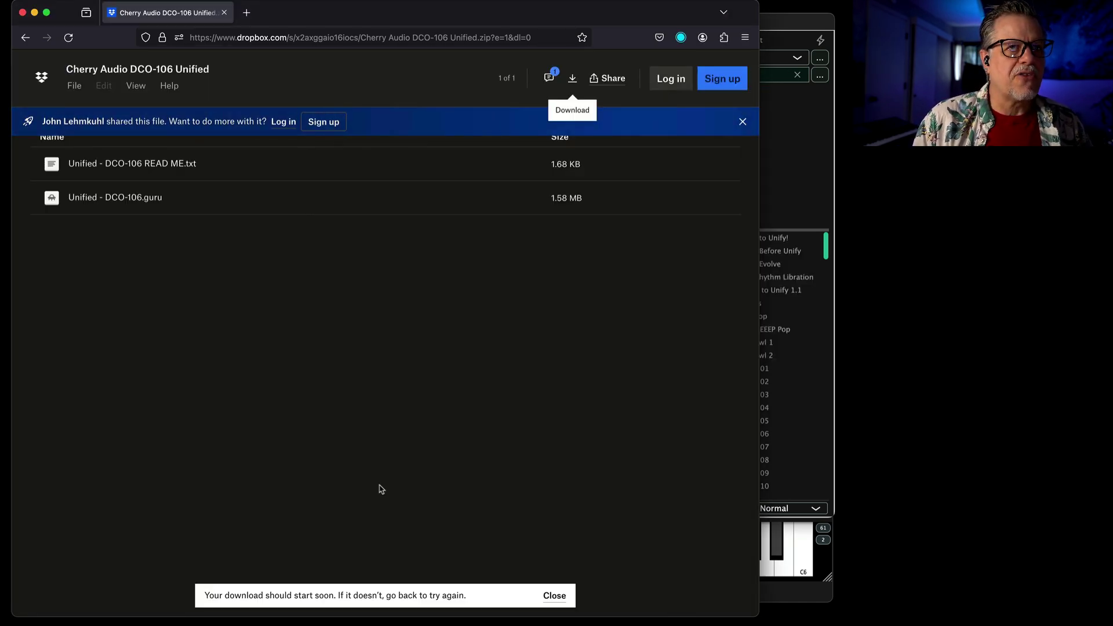
pyautogui.click(572, 79)
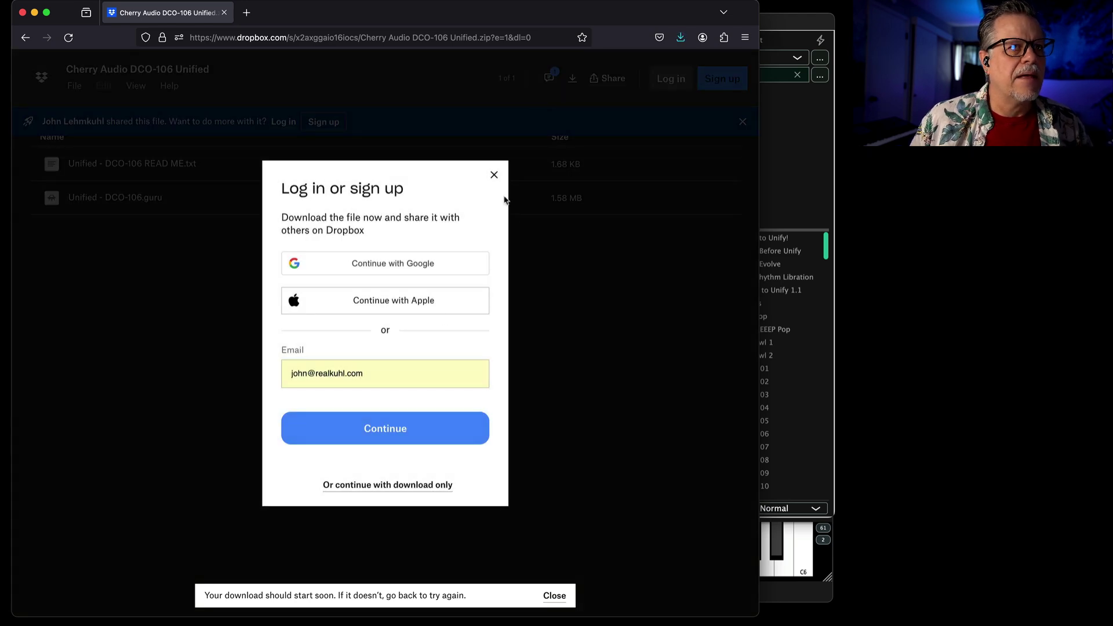
# - Go back to the PluginGuru library list and scroll to the Spitfire entries
pyautogui.click(25, 37)
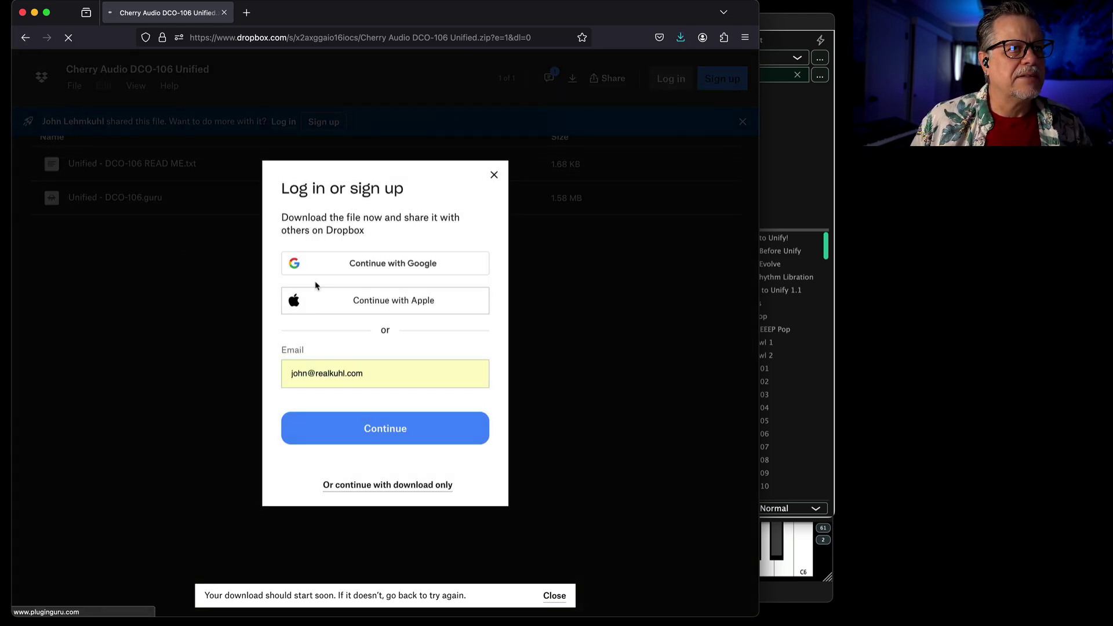
pyautogui.scroll(-10, 280, 363)
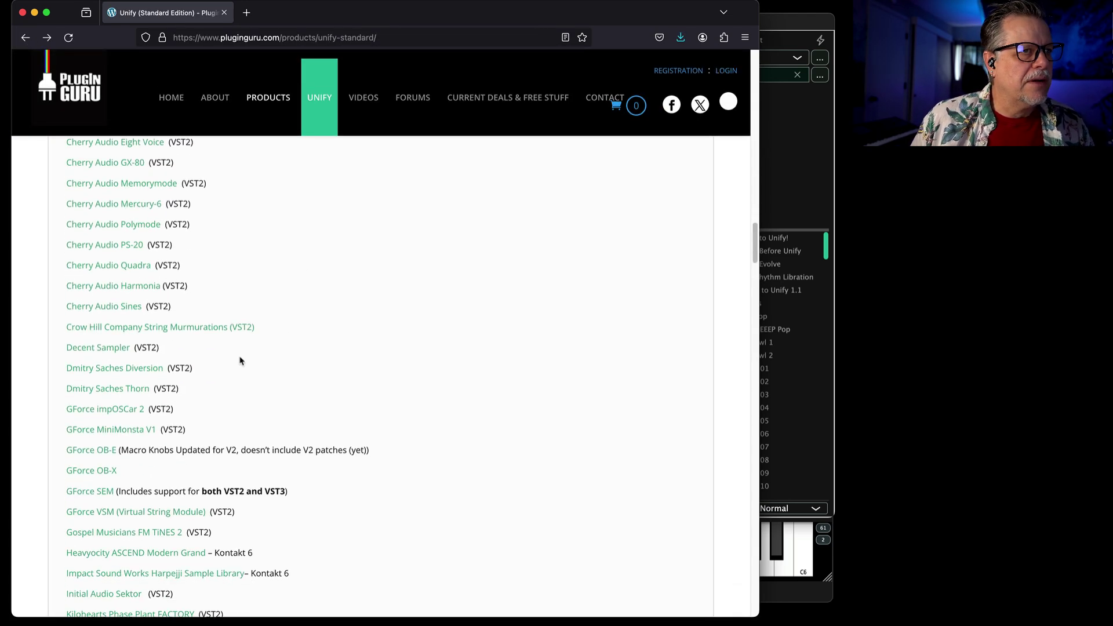
pyautogui.scroll(-8, 200, 362)
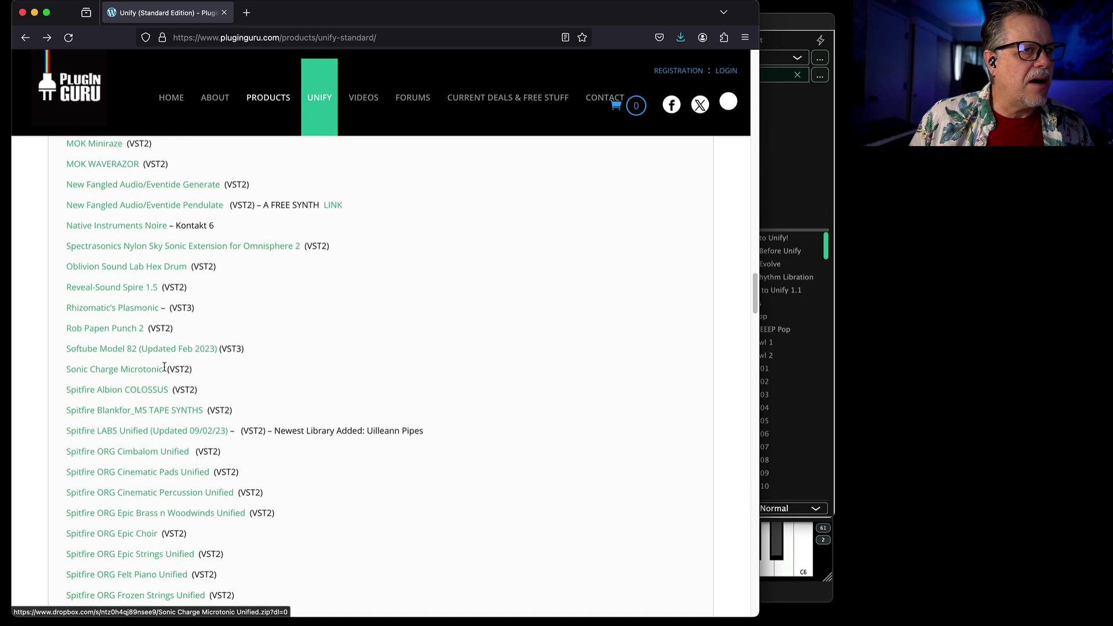
pyautogui.scroll(-3, 167, 370)
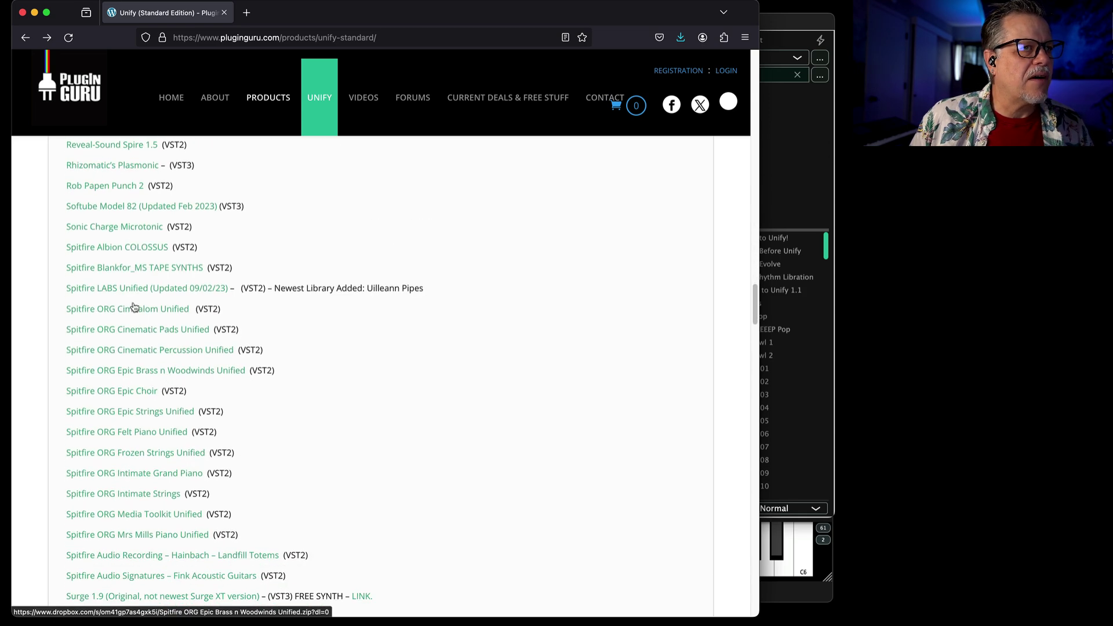
# - Download the Spitfire LABS Unified zip from Dropbox and save it to the Desktop
pyautogui.click(129, 291)
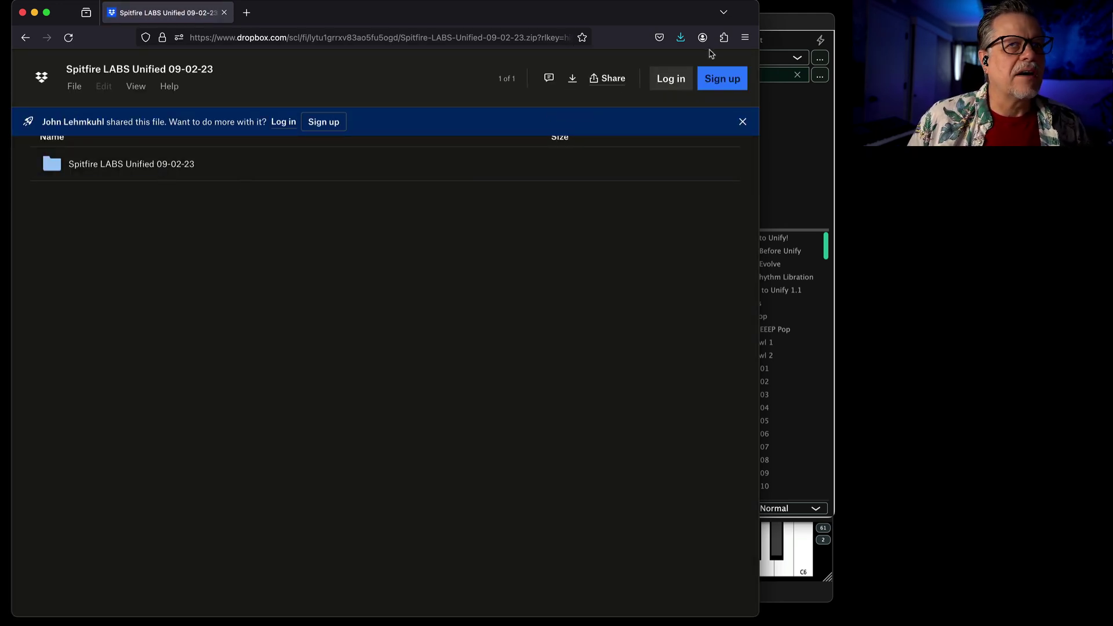
pyautogui.click(573, 84)
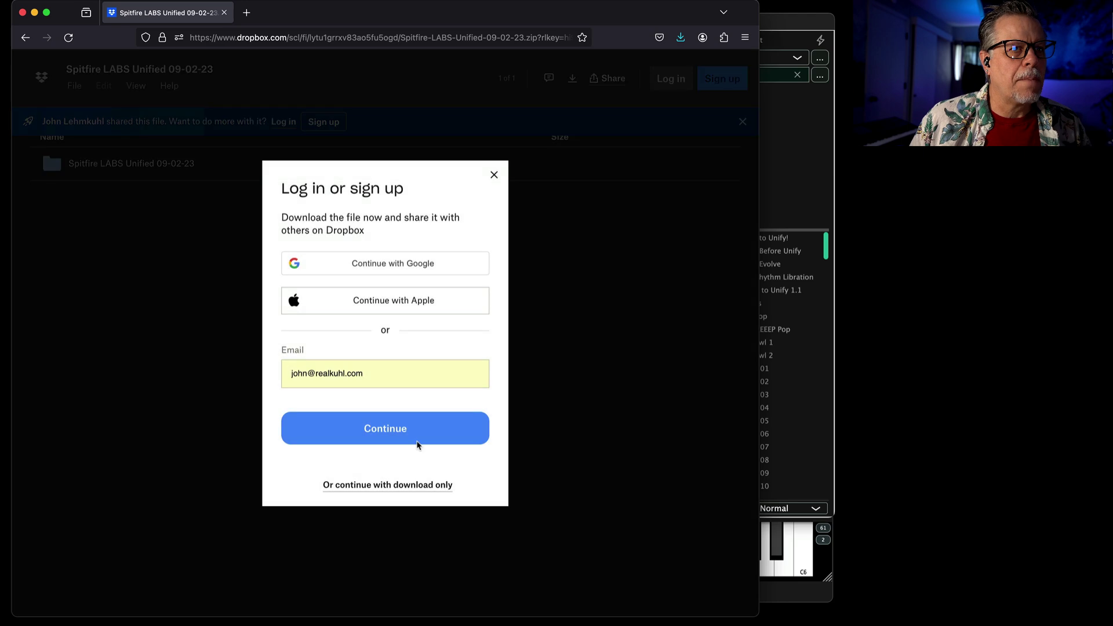
pyautogui.click(397, 487)
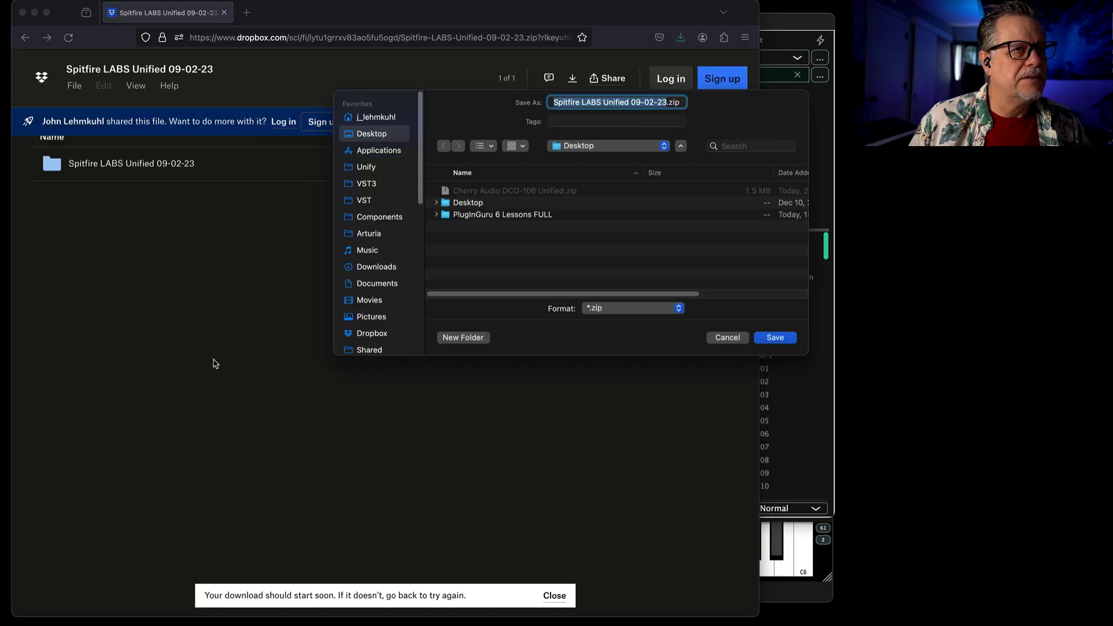
pyautogui.click(775, 338)
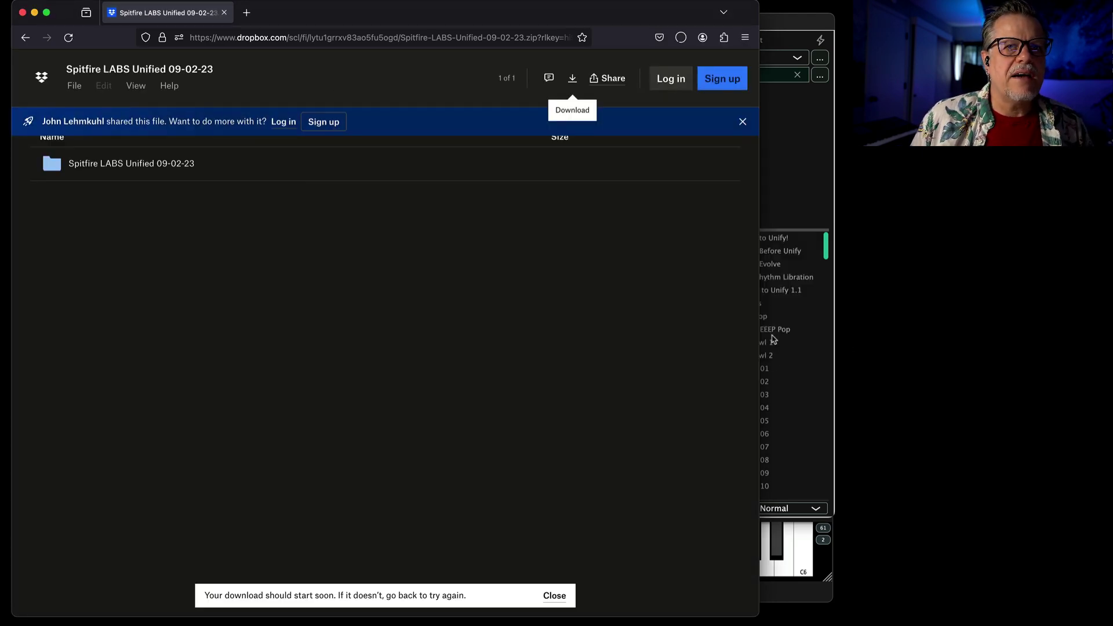
# - Return to the library list and download the U-He Zebra2 Unified zip
pyautogui.click(26, 37)
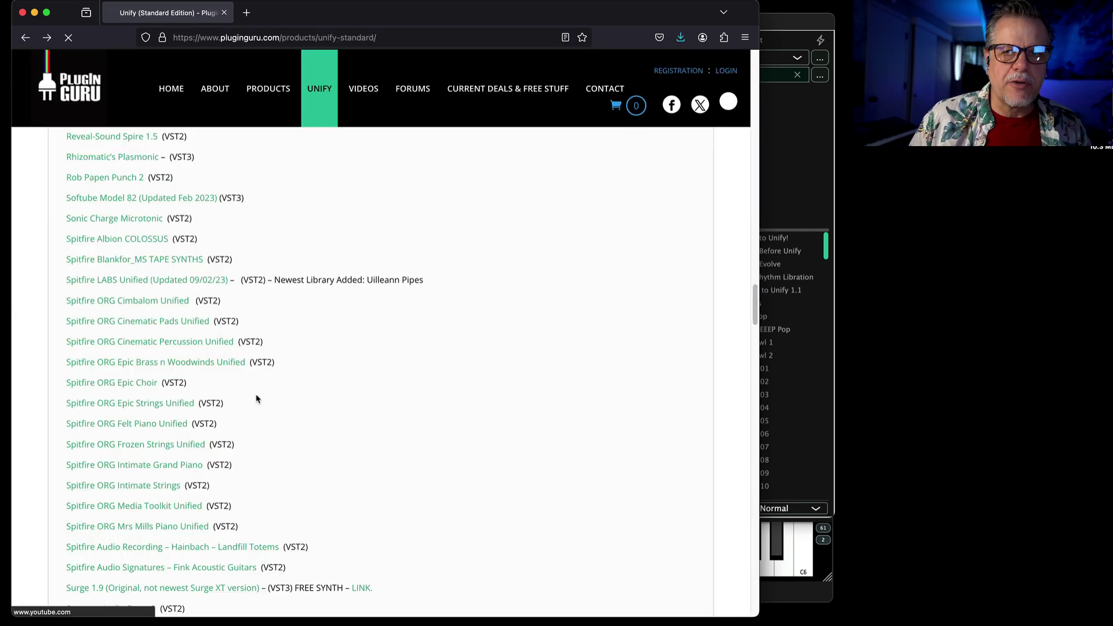
pyautogui.scroll(-15, 256, 398)
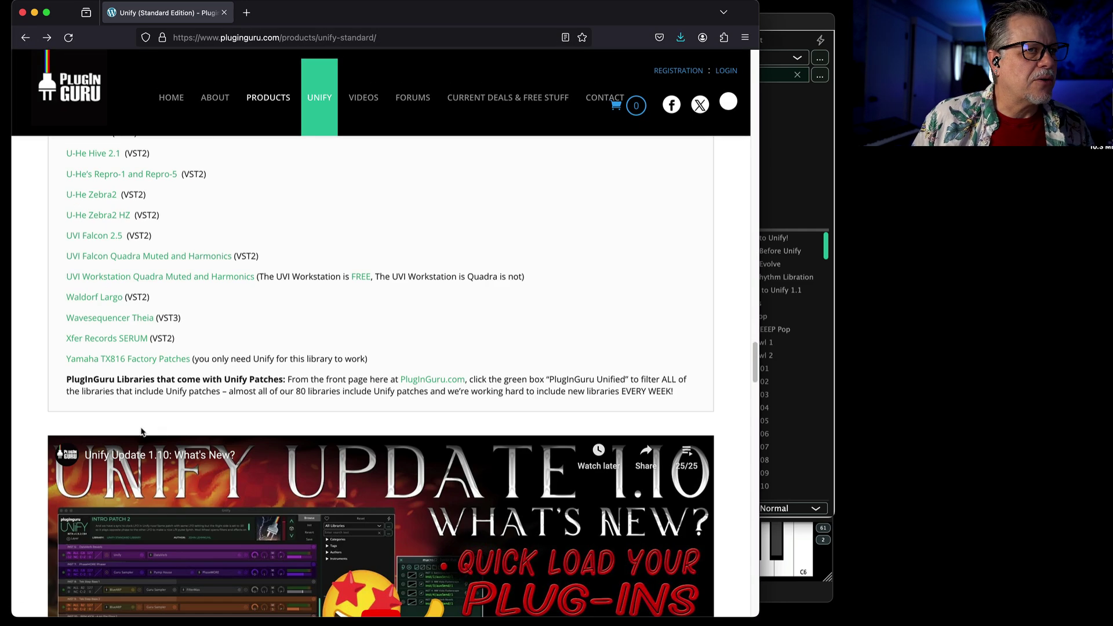
pyautogui.scroll(3, 140, 429)
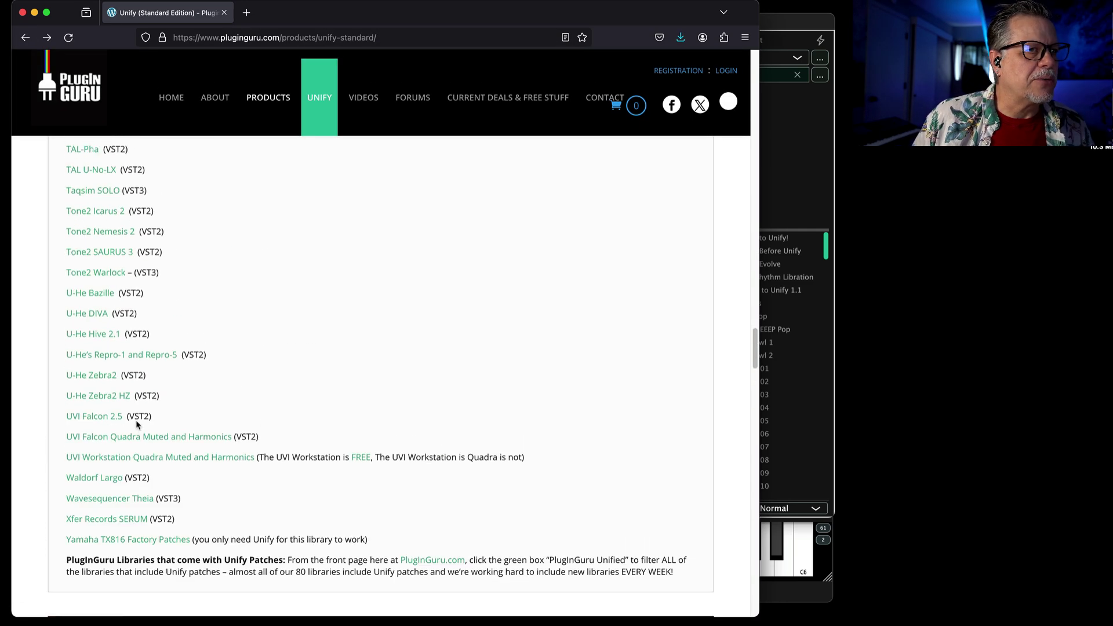
pyautogui.click(90, 375)
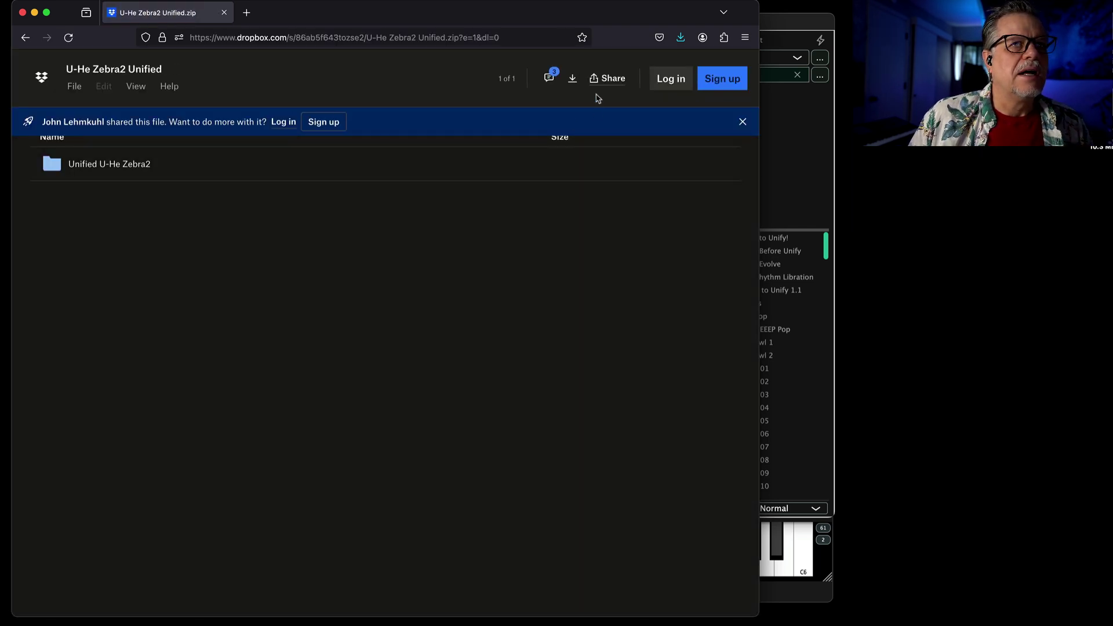
pyautogui.click(572, 79)
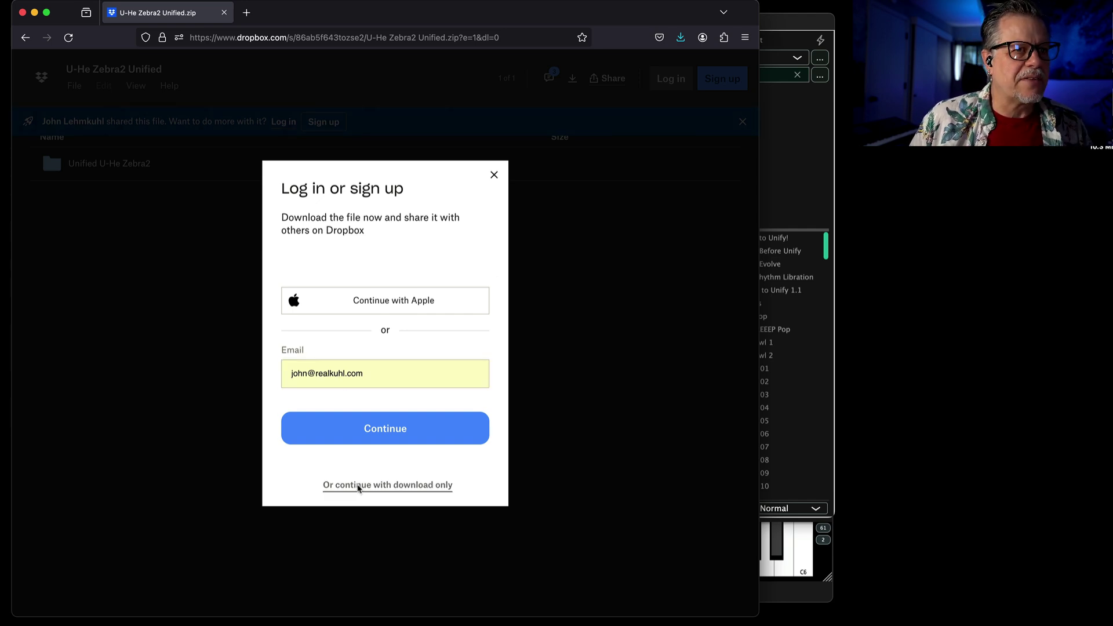
pyautogui.click(360, 486)
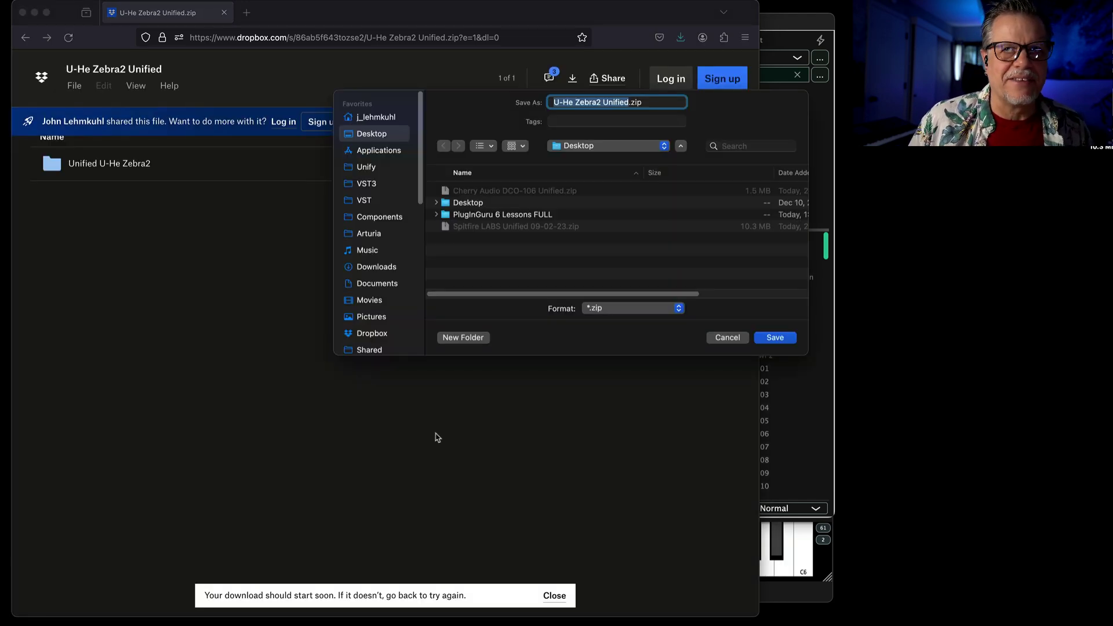
pyautogui.click(780, 336)
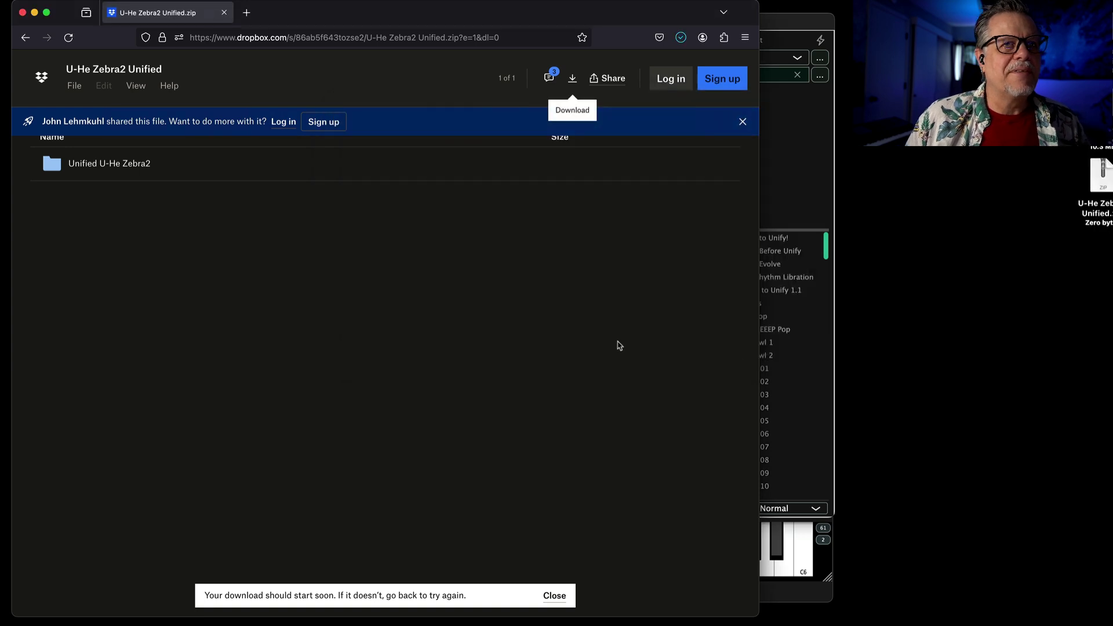
# - Hide Firefox and unzip the three downloaded library archives on the desktop
pyautogui.press('super+h')
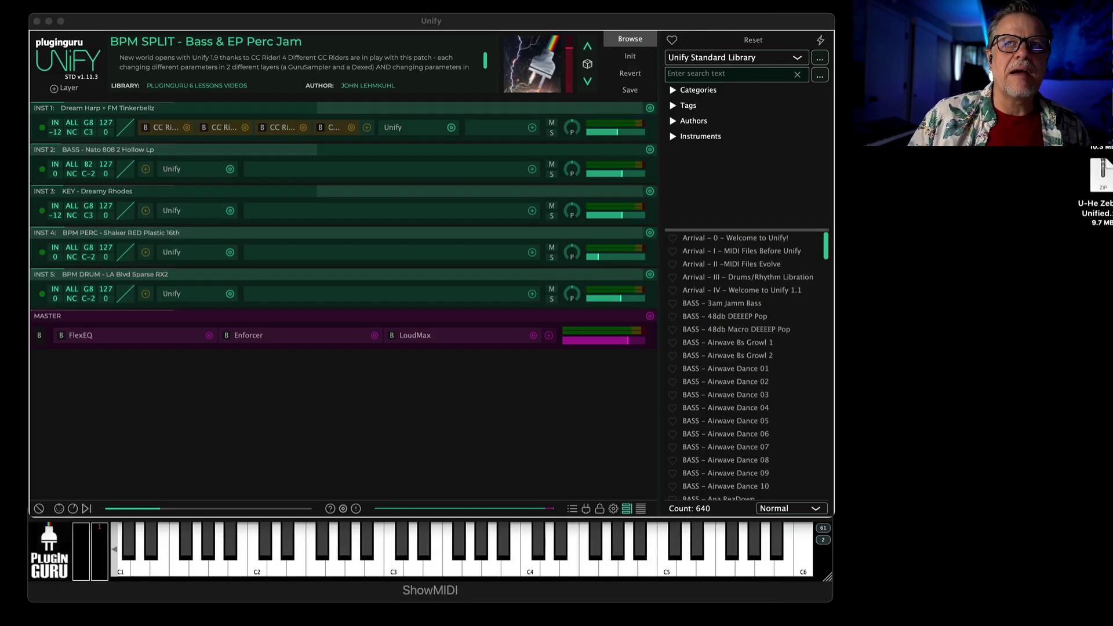
pyautogui.moveTo(1093, 174); pyautogui.dragTo(926, 484)
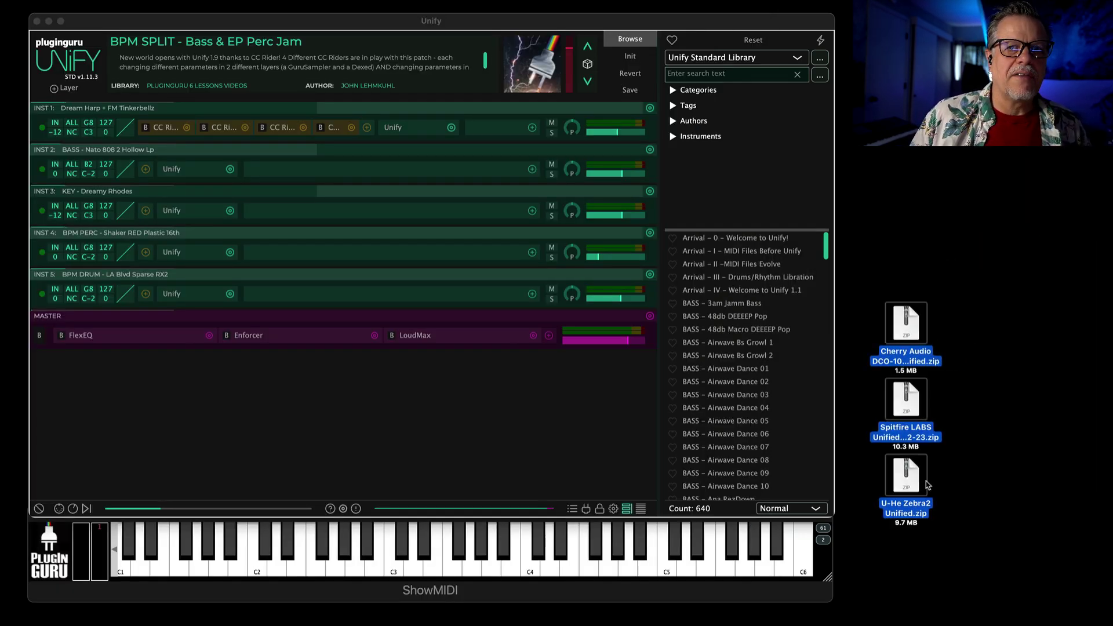
pyautogui.doubleClick(927, 485)
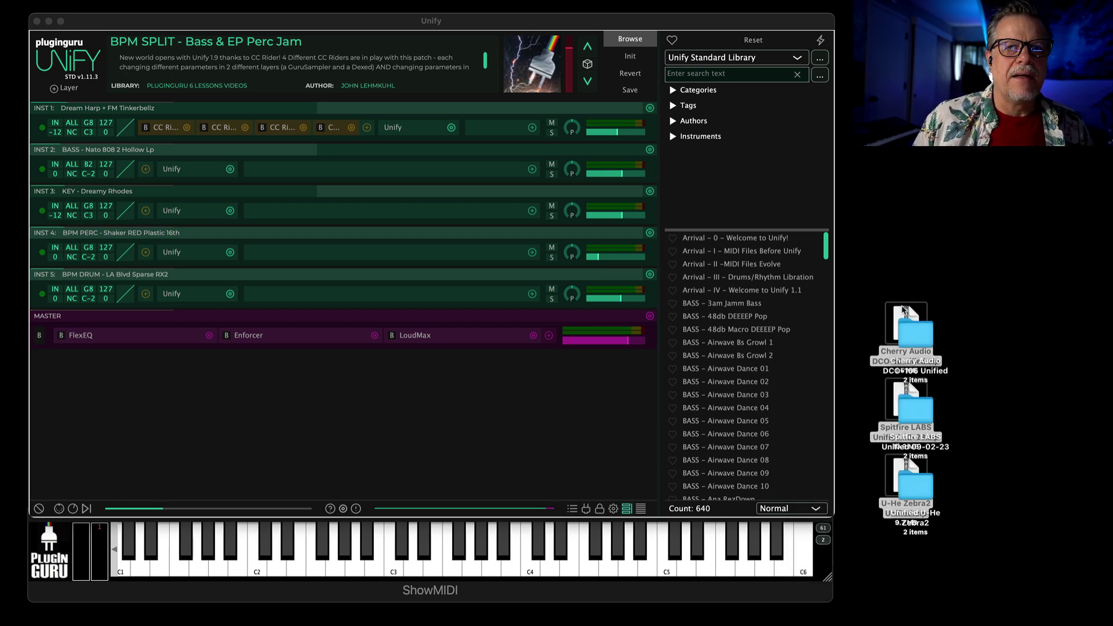
# - Delete the three zip files and open the Cherry Audio DCO-106 Unified folder
pyautogui.moveTo(905, 312); pyautogui.dragTo(992, 313)
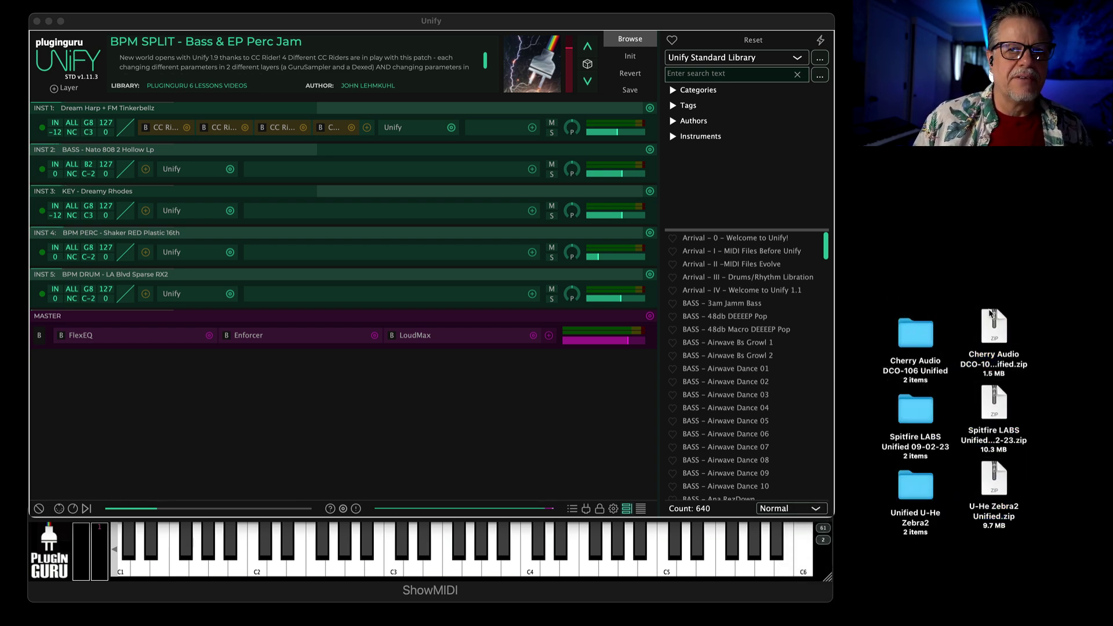
pyautogui.press('super+BackSpace')
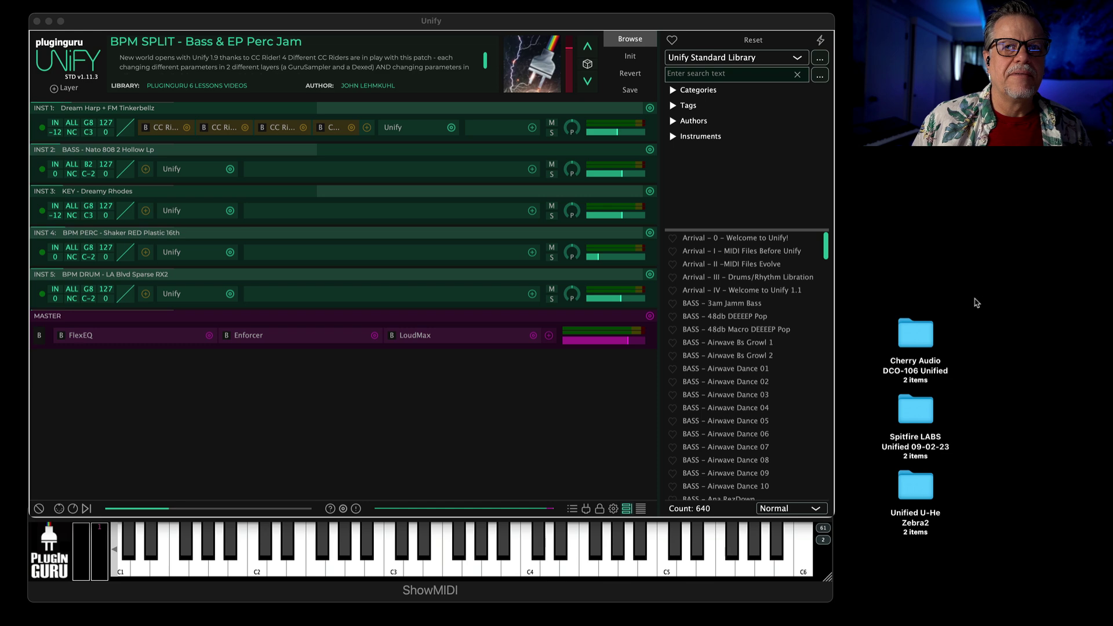
pyautogui.doubleClick(920, 339)
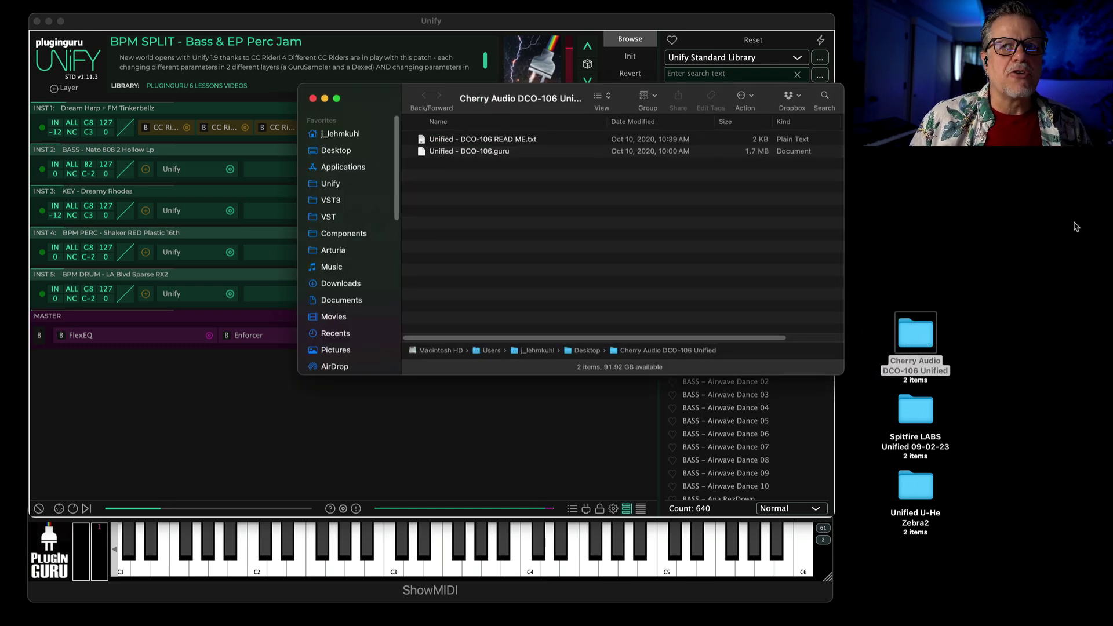
pyautogui.press('super+Tab')
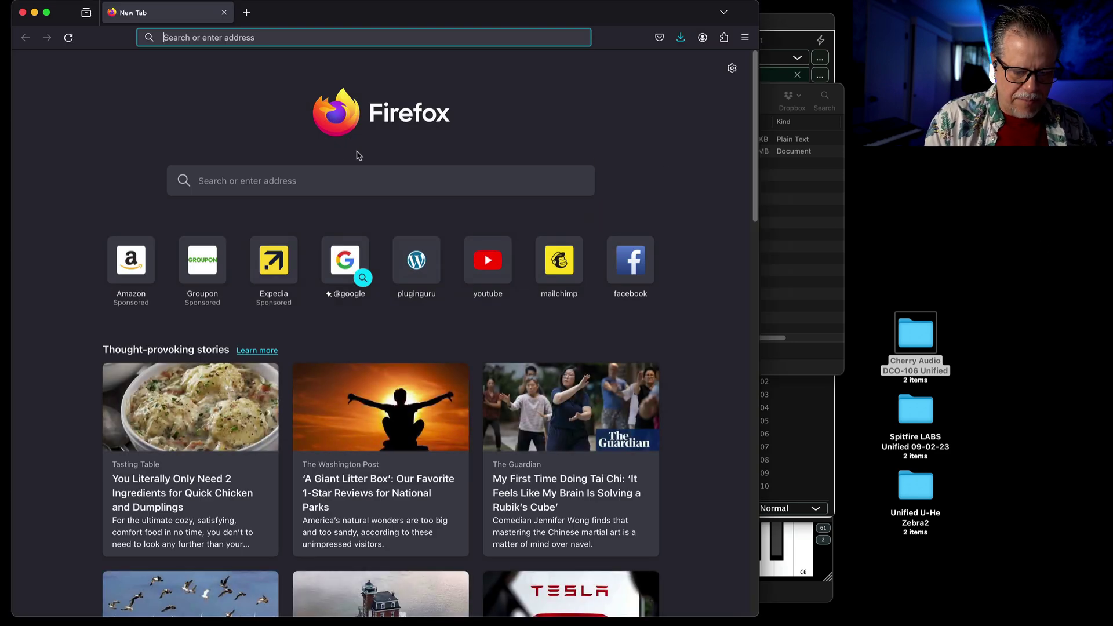
# - Load pluginguru.com and scroll the Unify library list past the Spitfire LABS and U-He Zebra2 entries
pyautogui.write('pluginguru.com/')
pyautogui.press('Return')
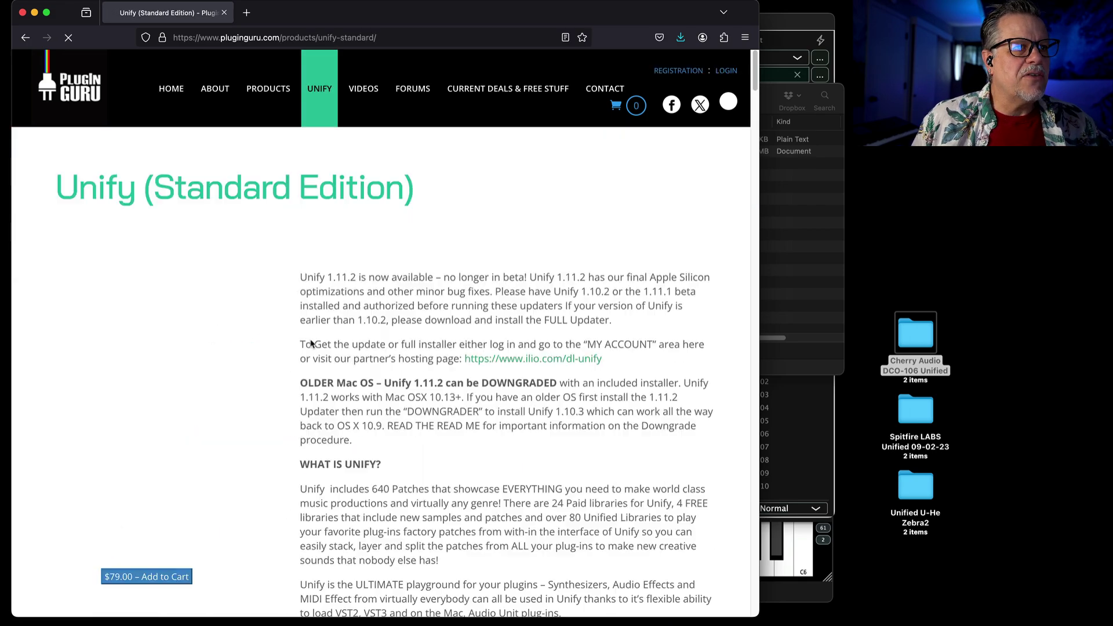
pyautogui.scroll(-4, 338, 390)
pyautogui.scroll(-20, 338, 390)
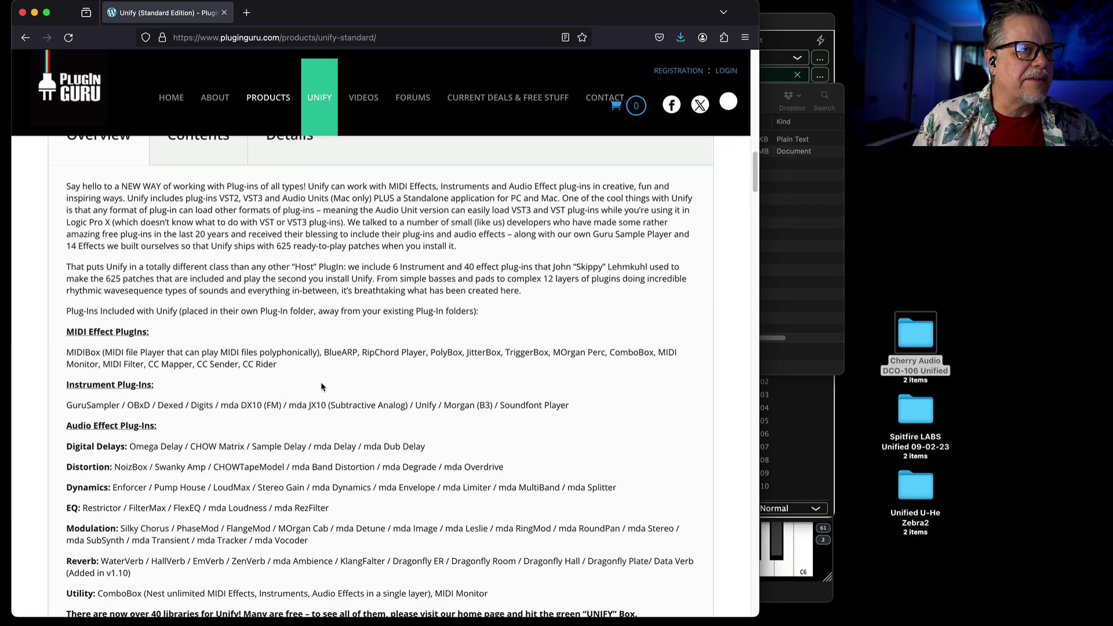
pyautogui.scroll(-4, 124, 414)
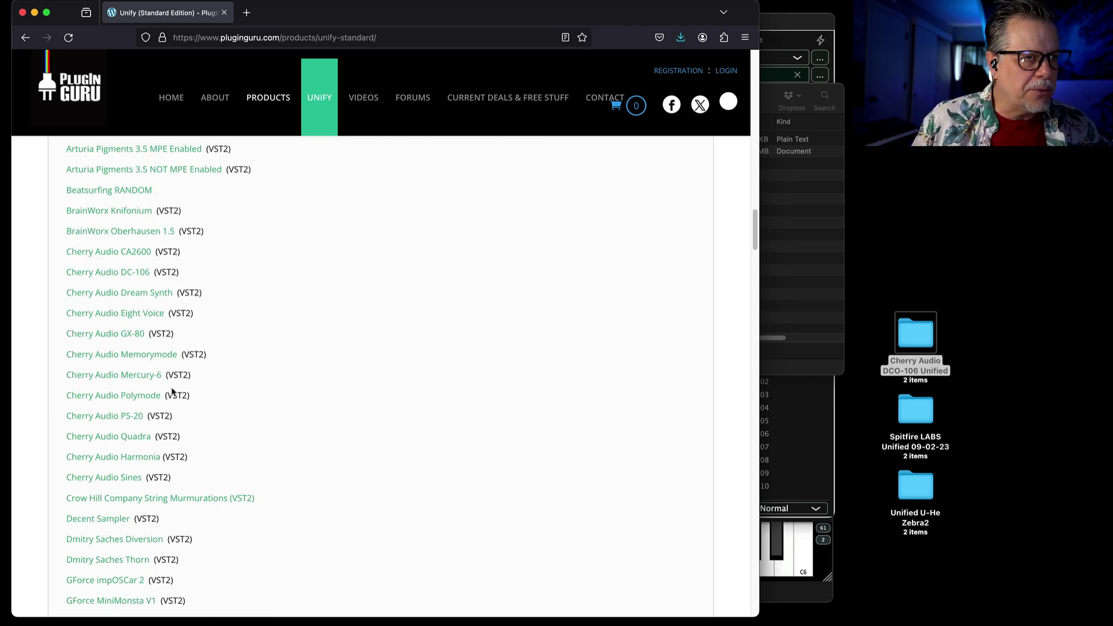
pyautogui.scroll(-20, 154, 412)
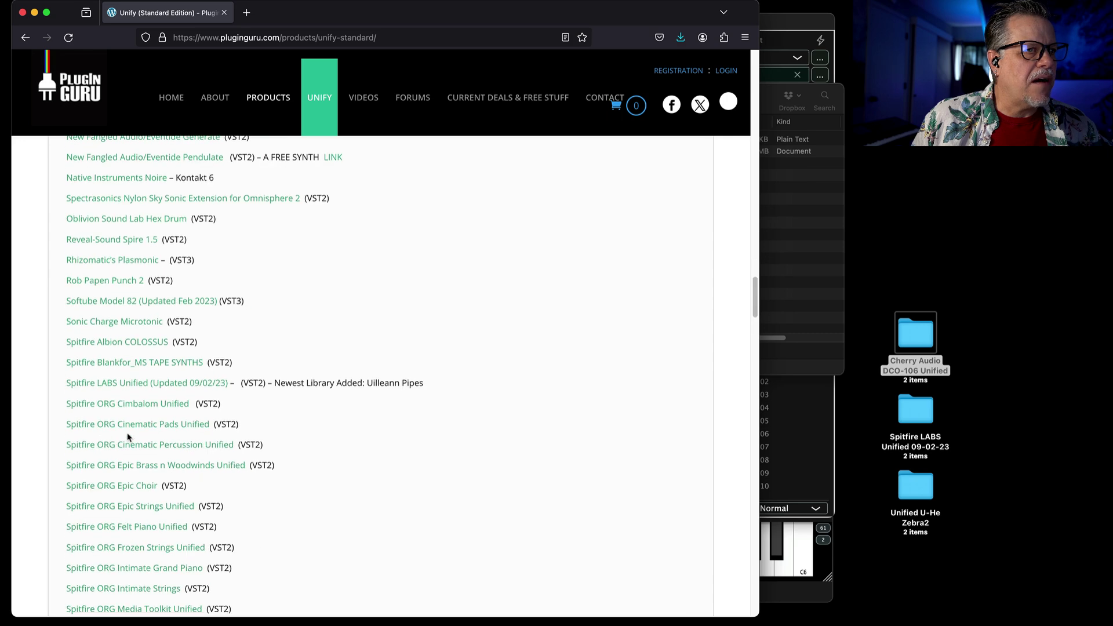
pyautogui.scroll(-2, 128, 438)
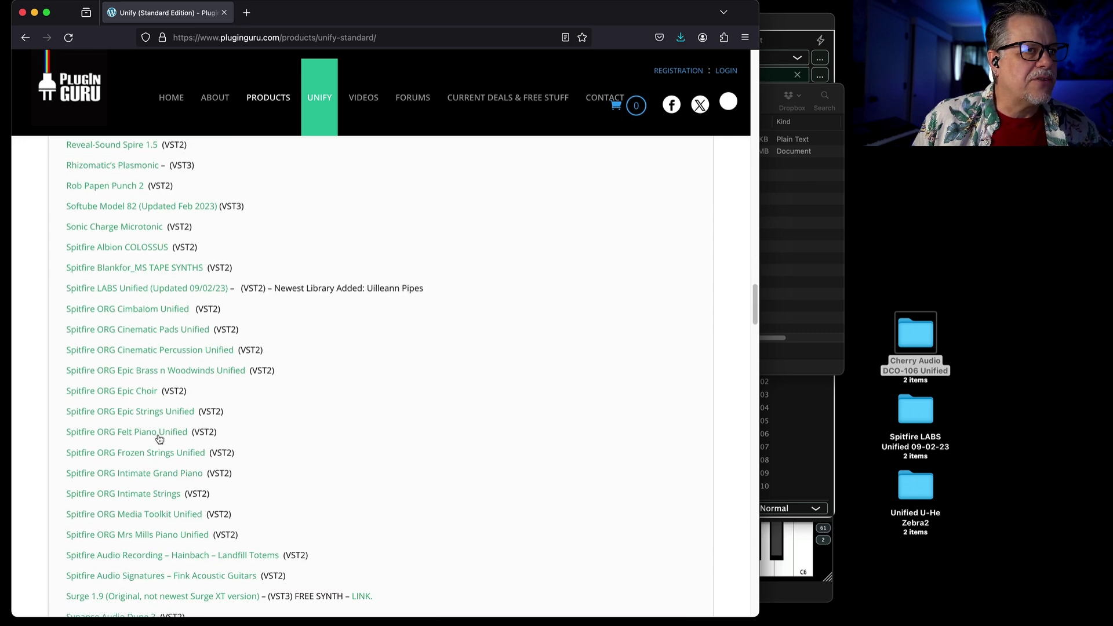
pyautogui.scroll(-12, 154, 443)
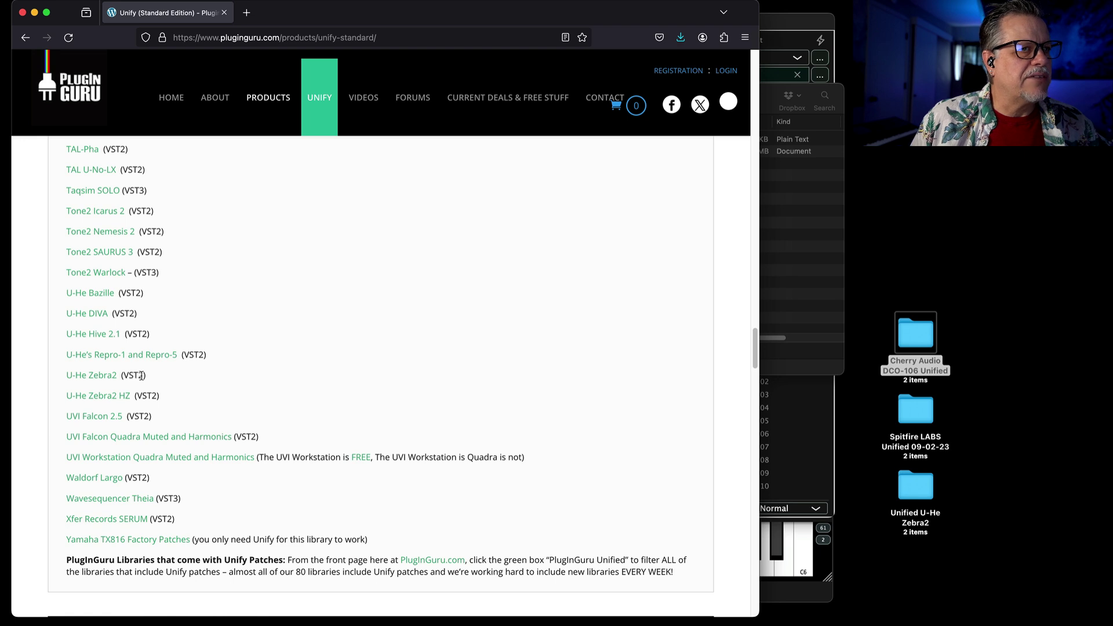
pyautogui.scroll(3, 159, 382)
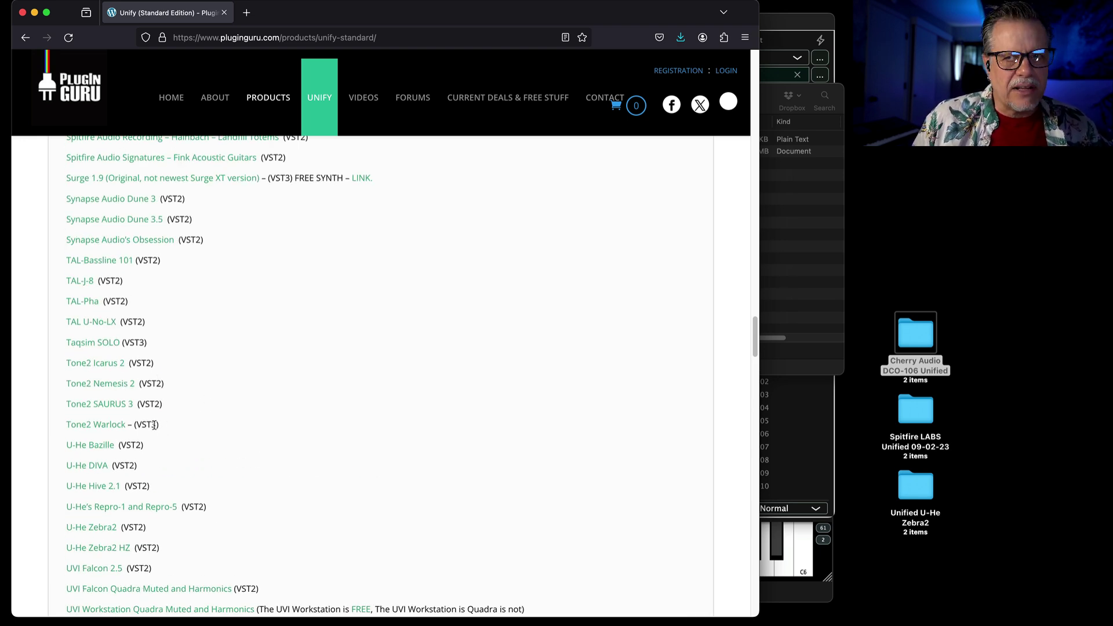
pyautogui.scroll(10, 155, 425)
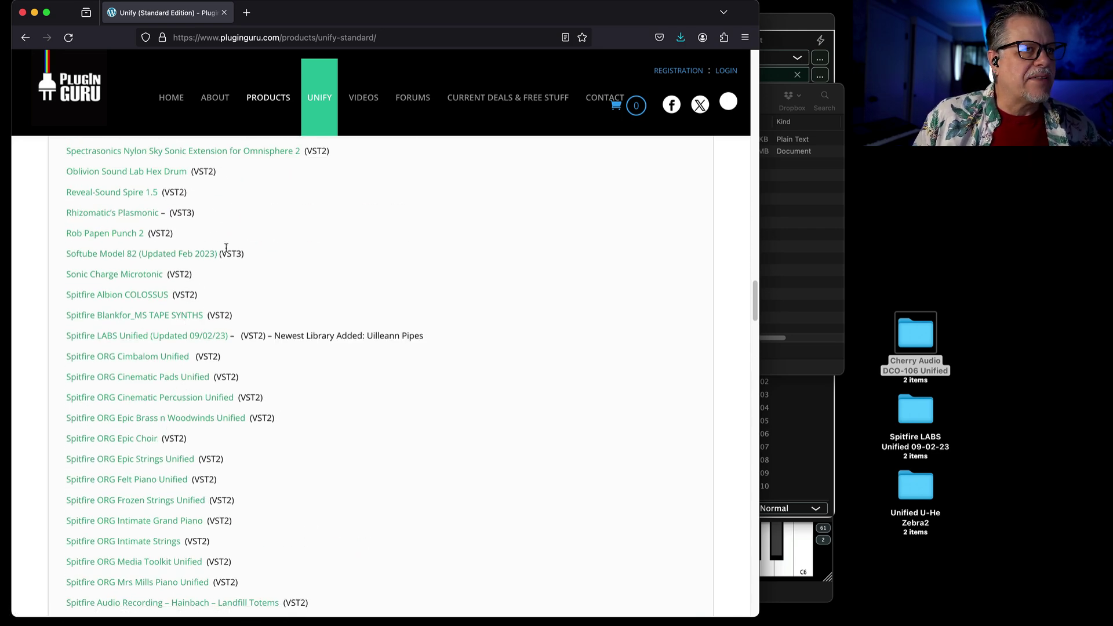
pyautogui.scroll(4, 178, 244)
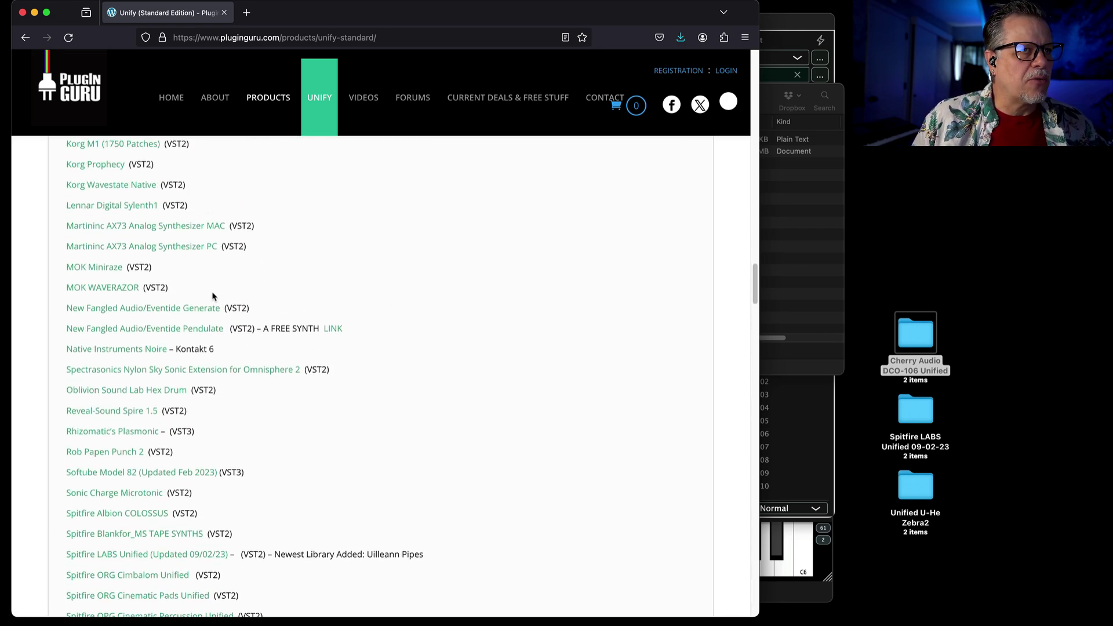
pyautogui.scroll(2, 213, 297)
pyautogui.scroll(1, 211, 296)
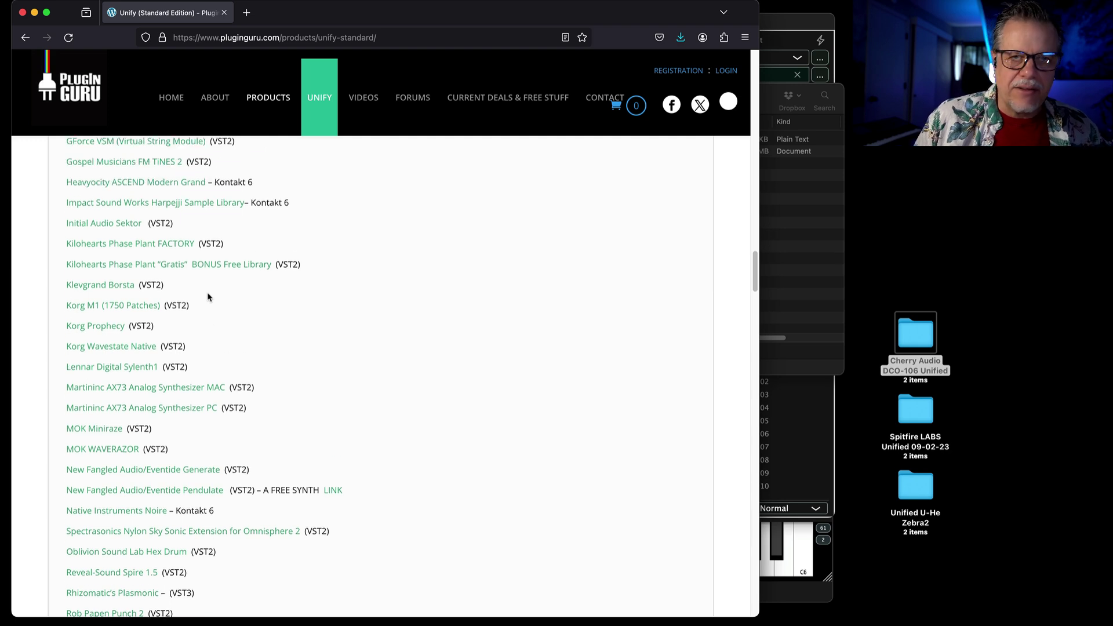
# - Return to Unify, close the DCO-106 folder window and show the Known Plug-ins list
pyautogui.press('super+h')
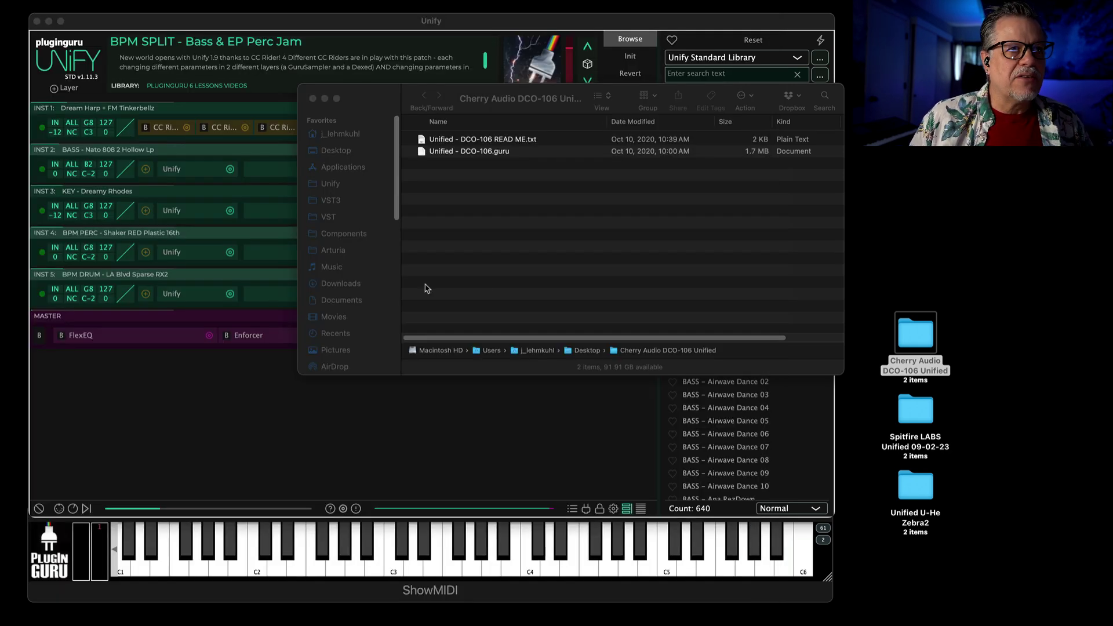
pyautogui.click(313, 99)
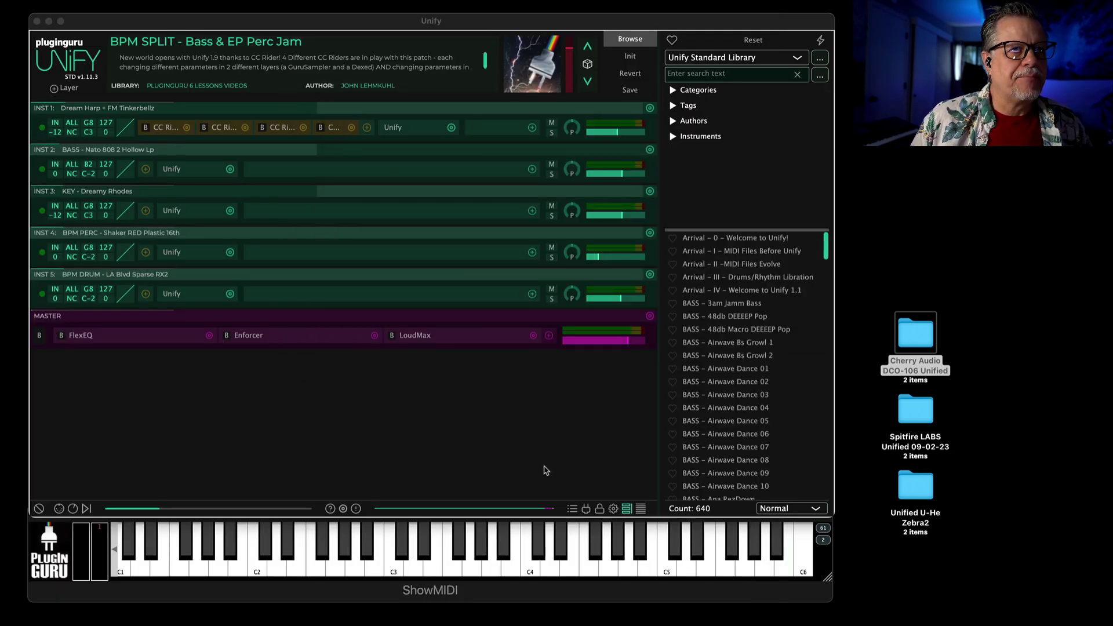
pyautogui.click(586, 509)
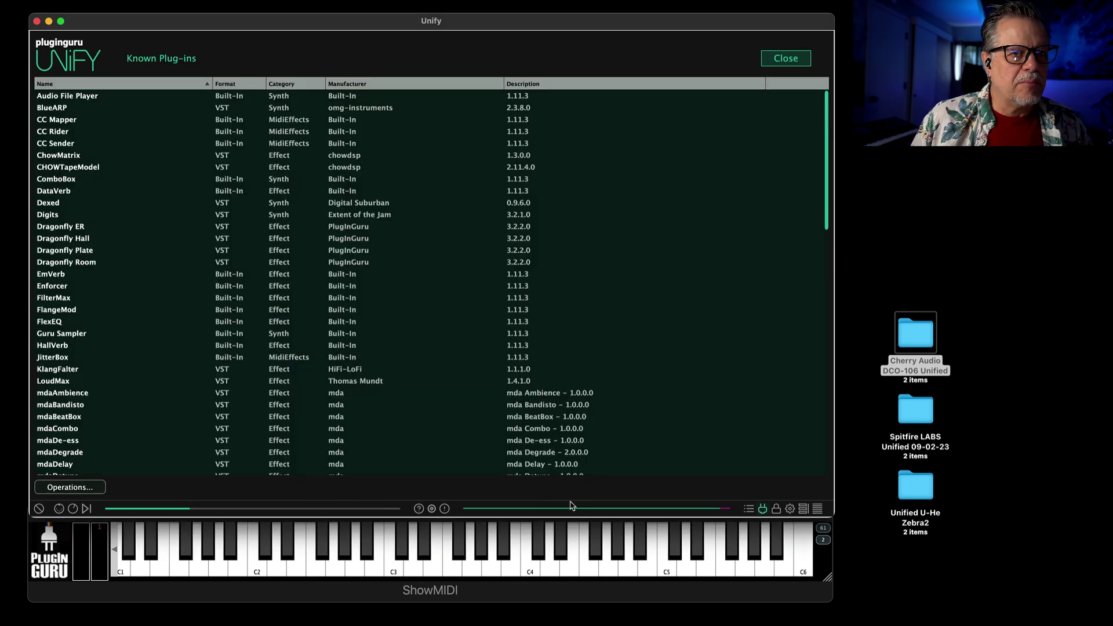
# - Run a scan of the VST folders for new or updated plug-ins, then stop it
pyautogui.click(66, 488)
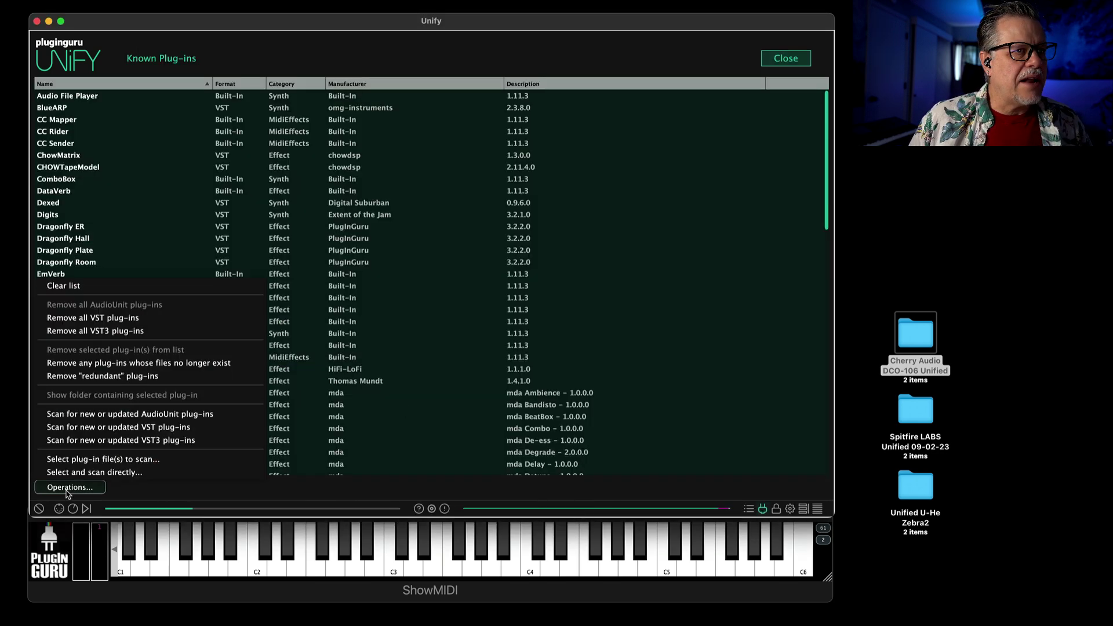
pyautogui.click(122, 428)
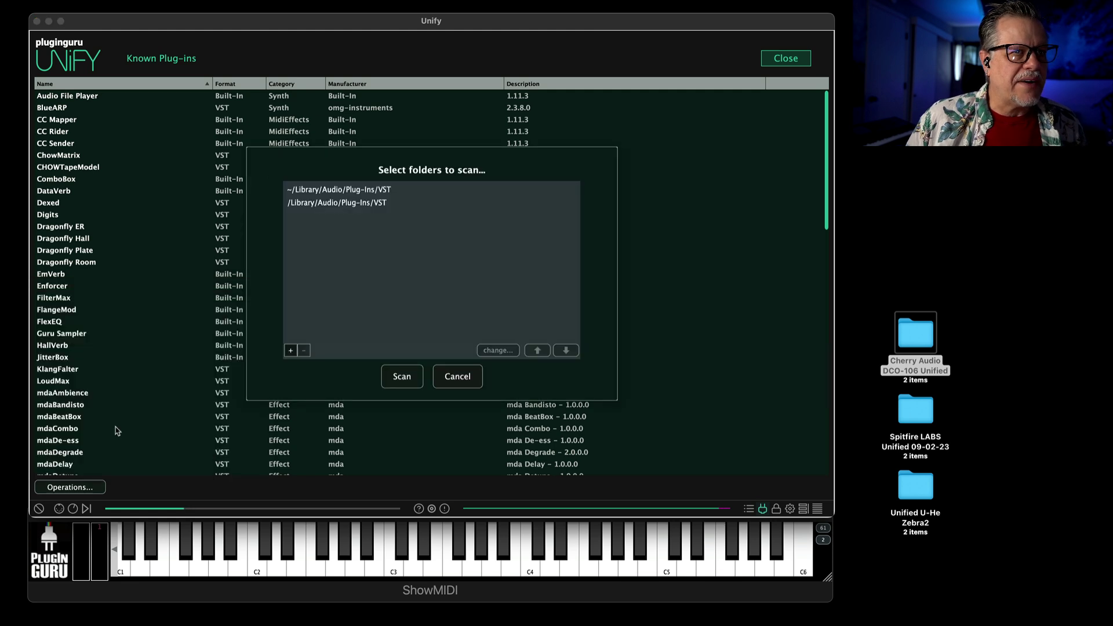
pyautogui.click(400, 378)
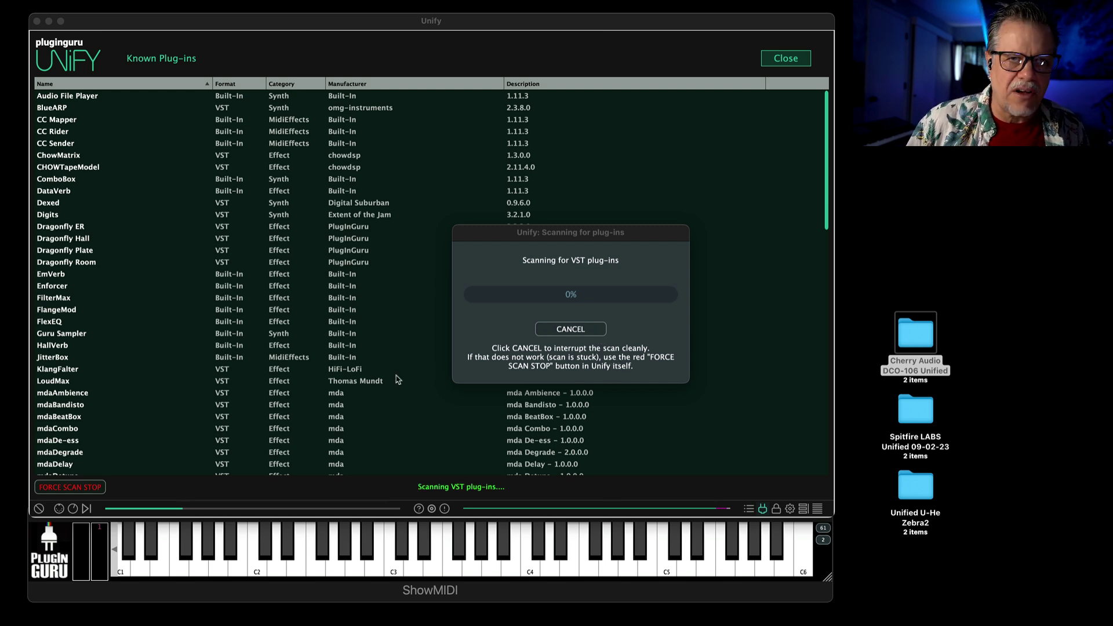
pyautogui.click(71, 487)
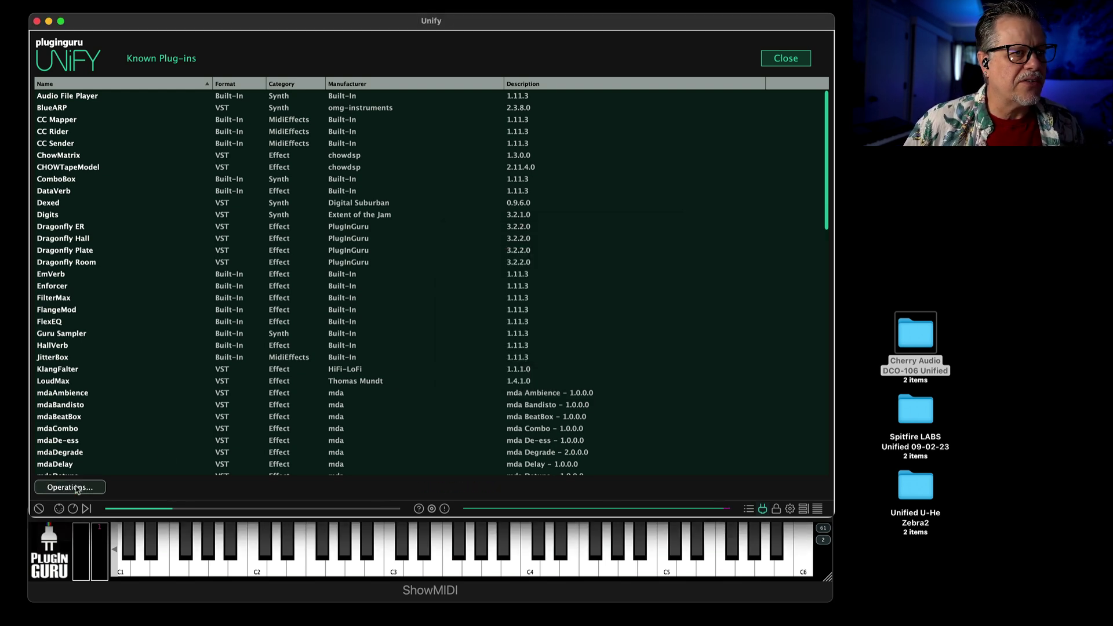
pyautogui.click(77, 488)
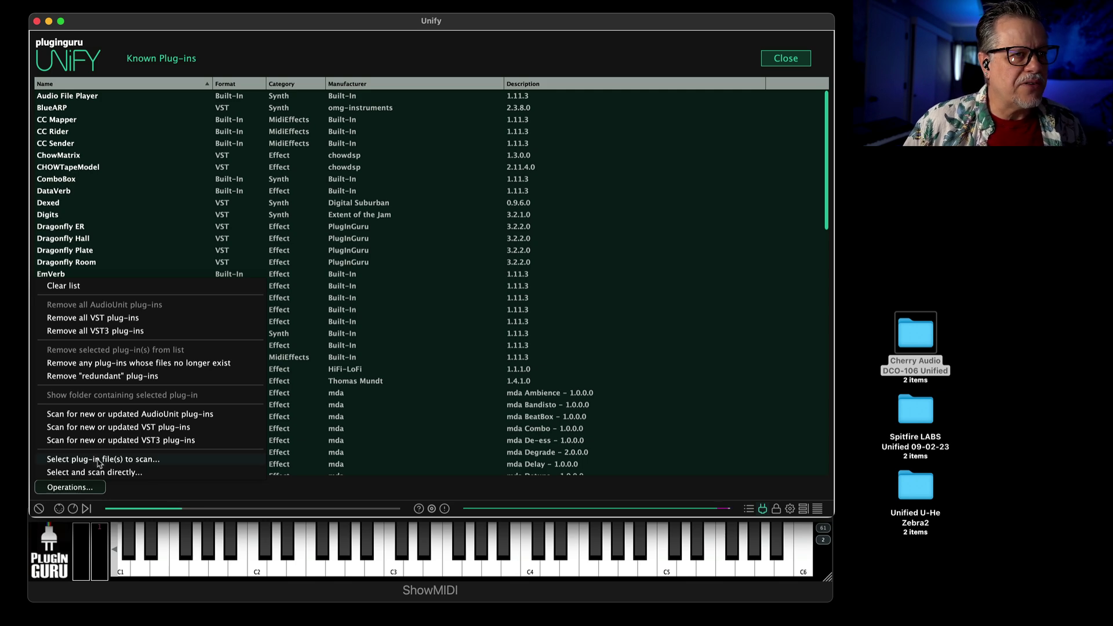
# - Pick DCO-106.vst and LABS.vst from the VST plug-ins folder and scan them into the list
pyautogui.click(99, 460)
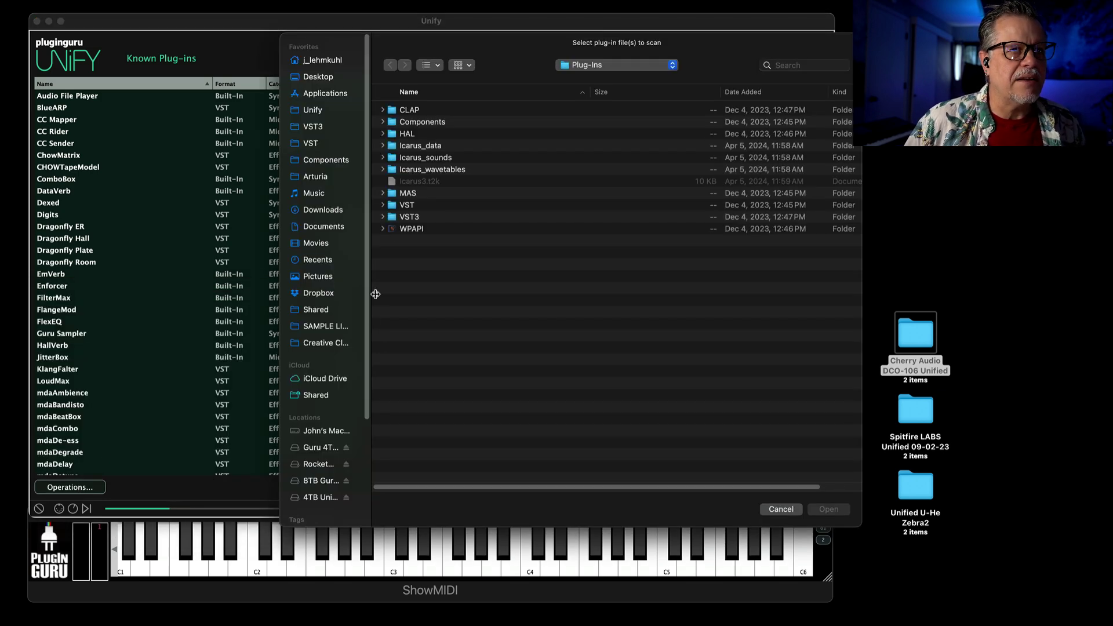
pyautogui.click(315, 145)
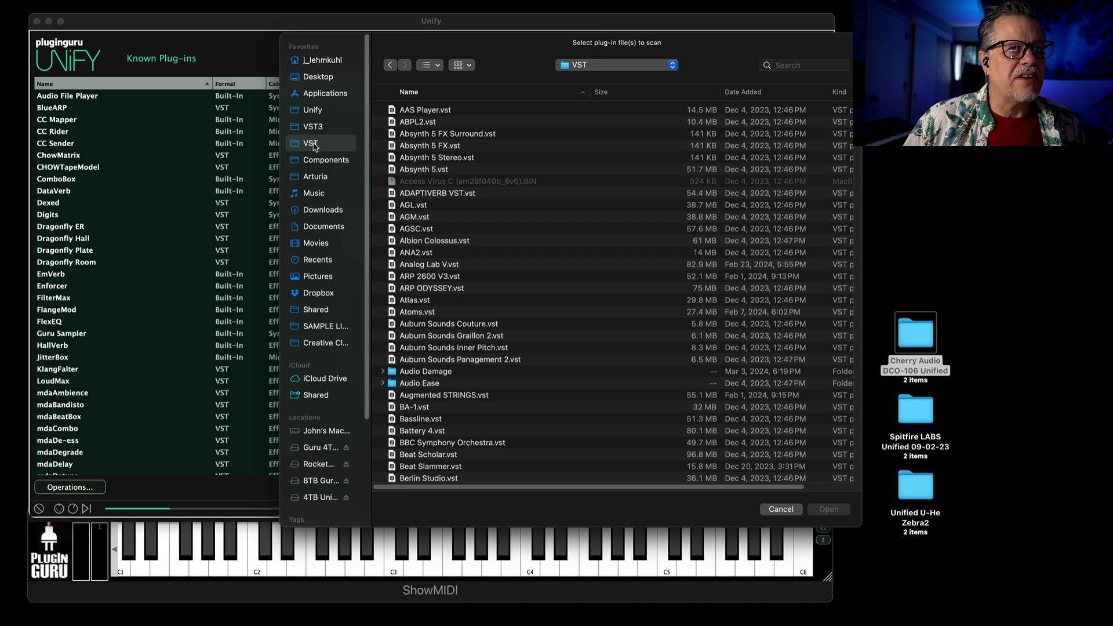
pyautogui.write('dco')
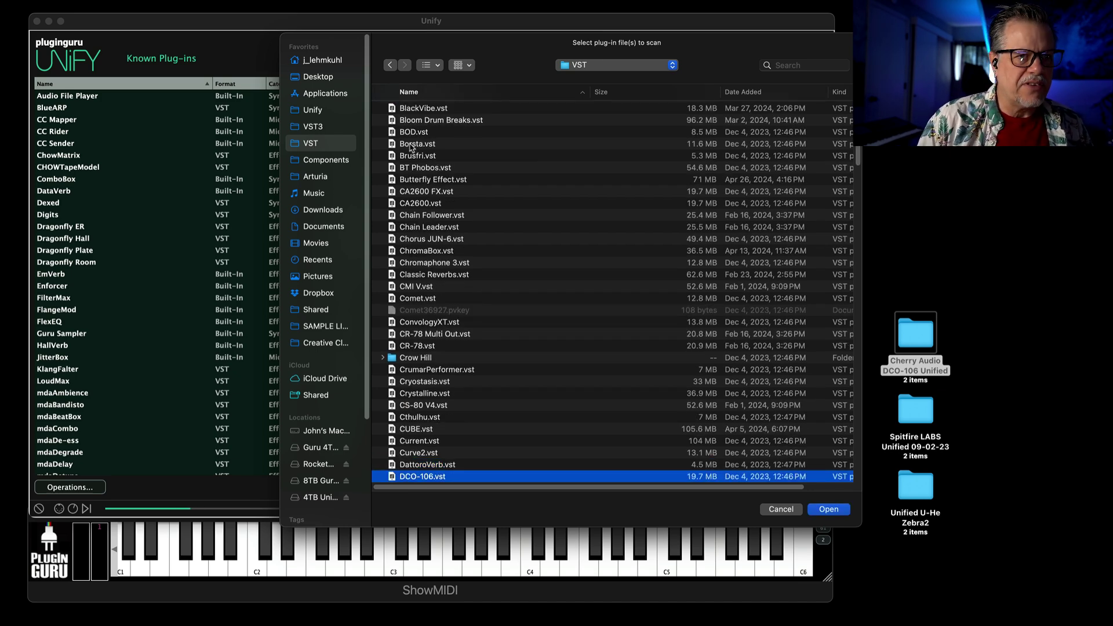
pyautogui.scroll(-5, 457, 282)
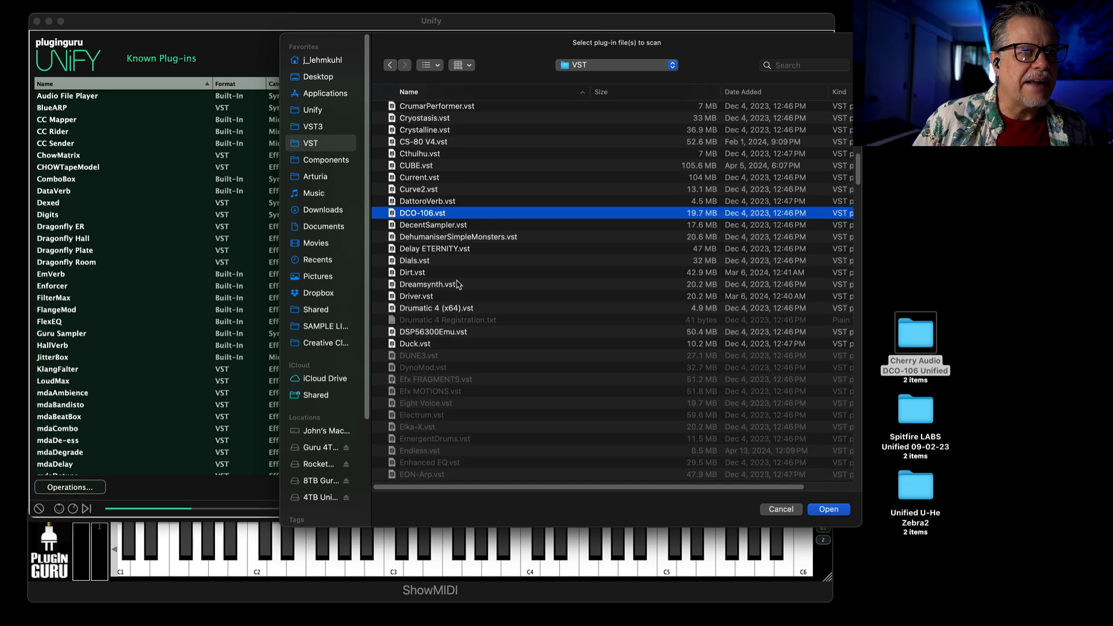
pyautogui.scroll(-15, 461, 287)
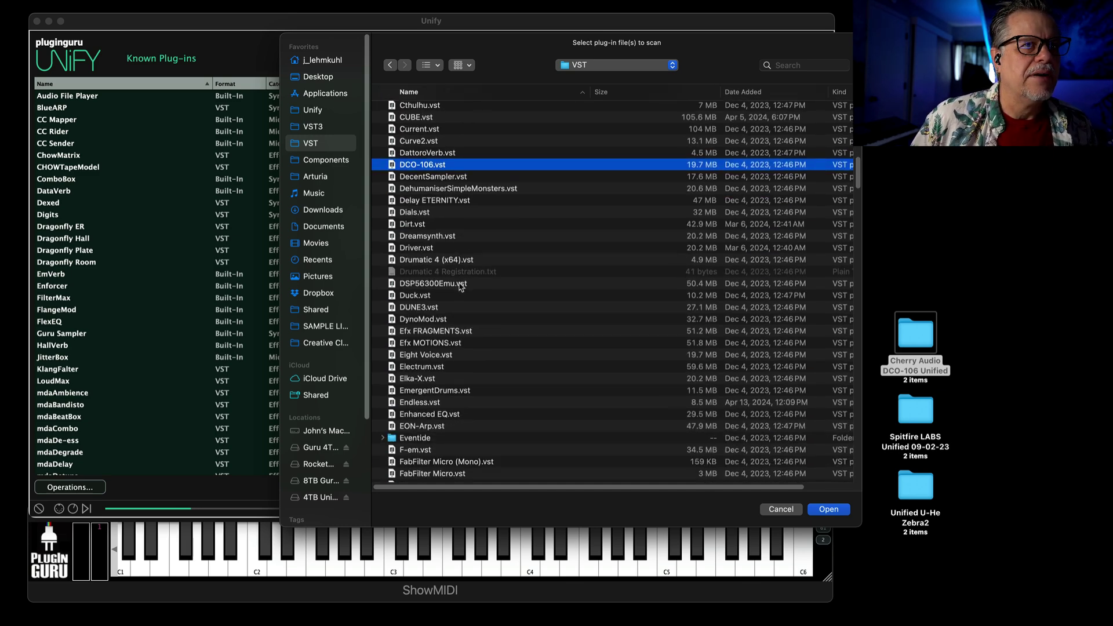
pyautogui.scroll(-20, 455, 292)
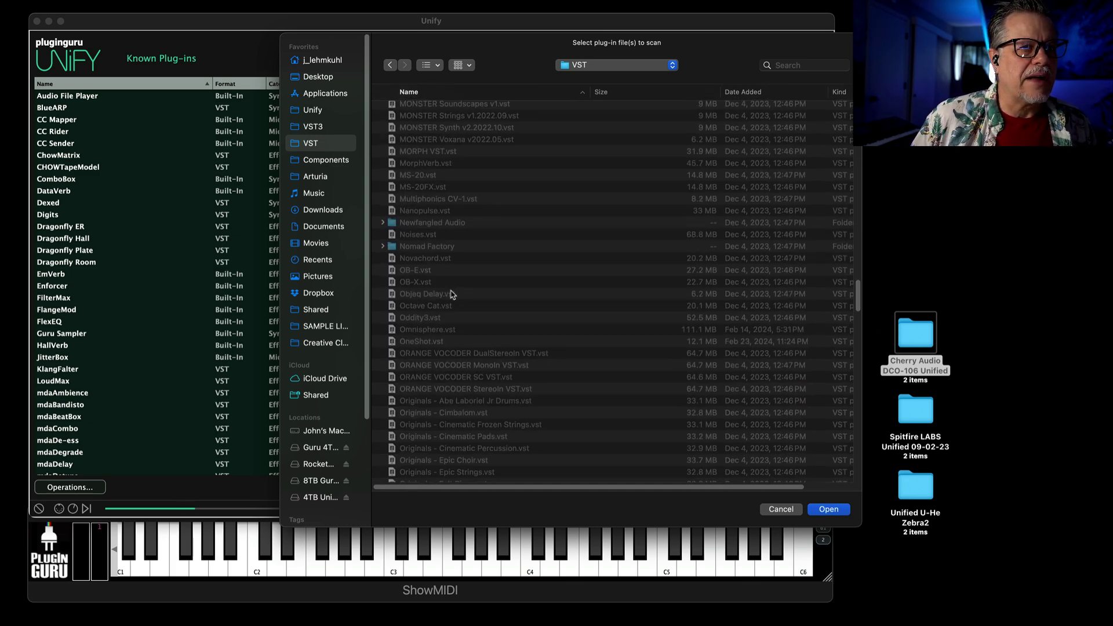
pyautogui.scroll(-10, 452, 296)
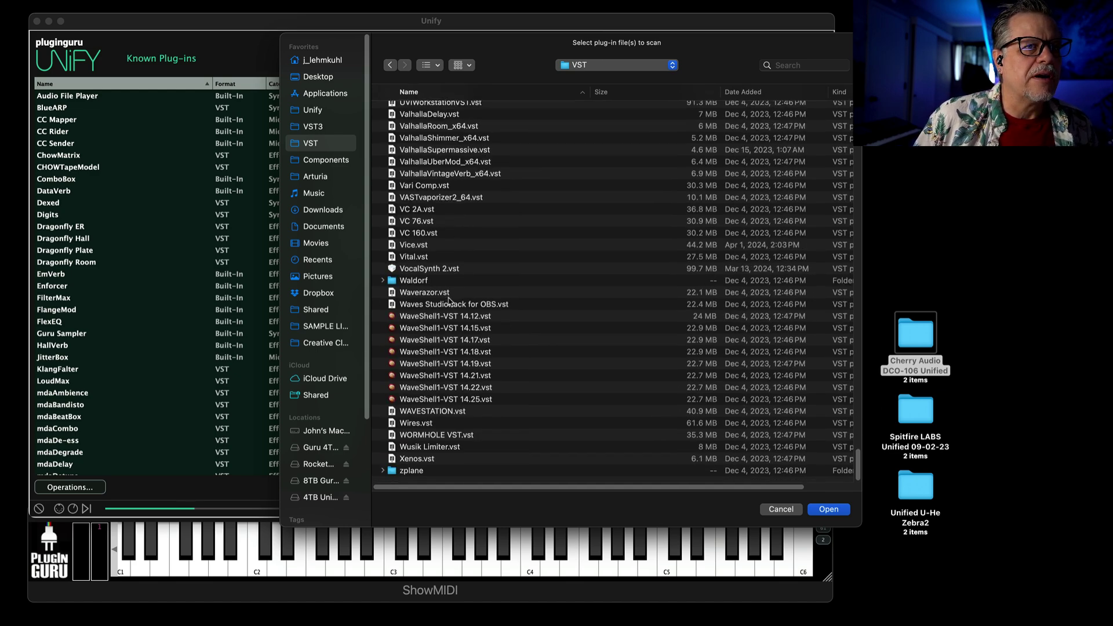
pyautogui.scroll(6, 448, 301)
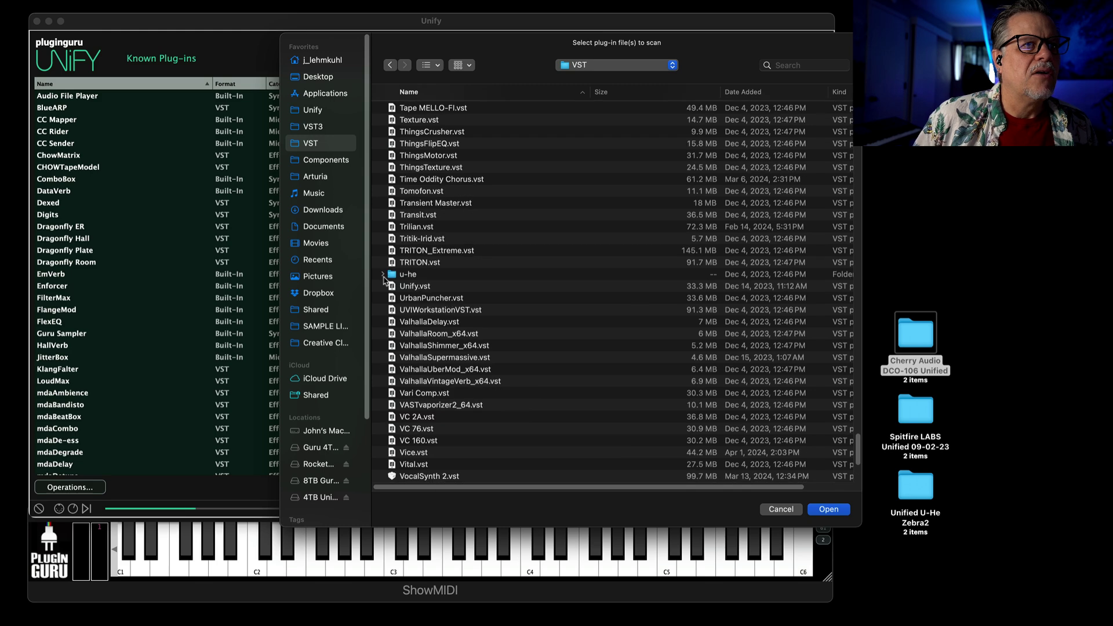
pyautogui.scroll(15, 396, 286)
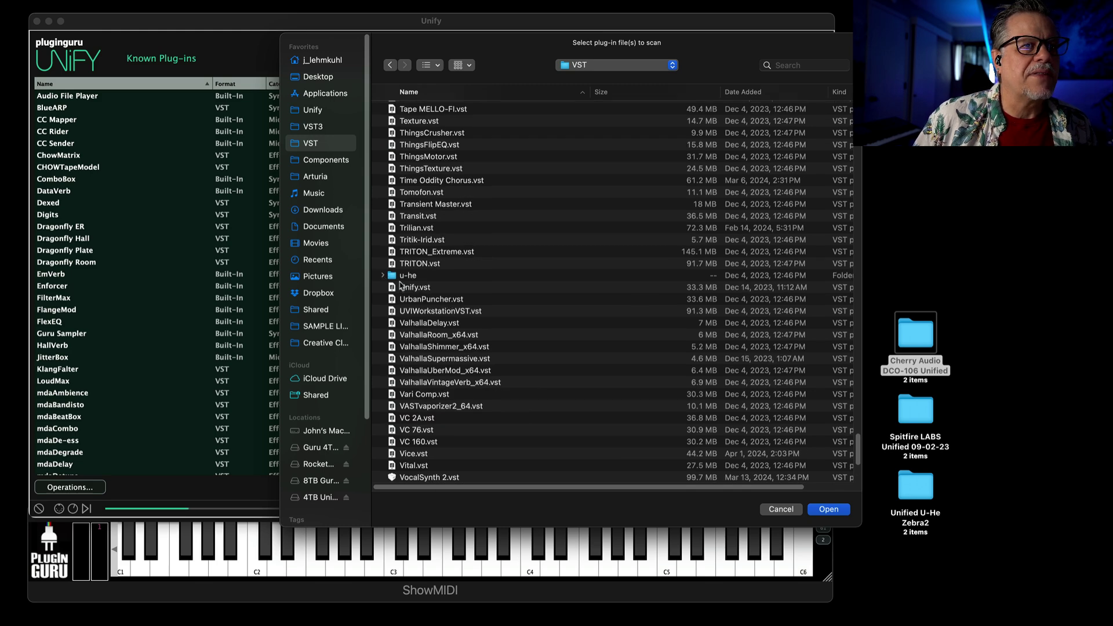
pyautogui.scroll(3, 413, 288)
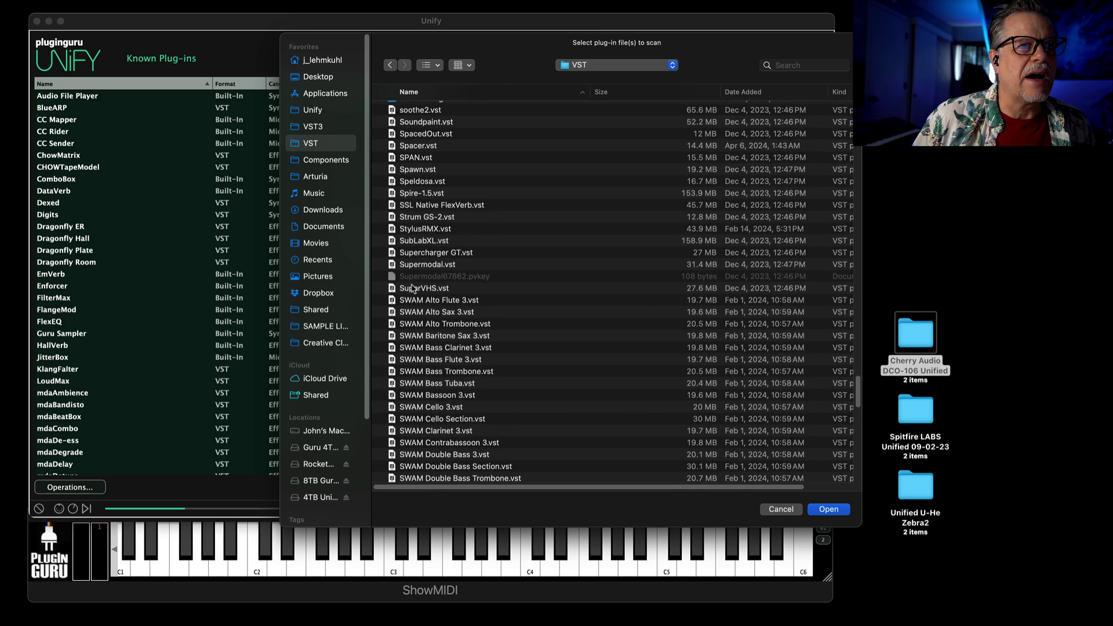
pyautogui.scroll(12, 413, 288)
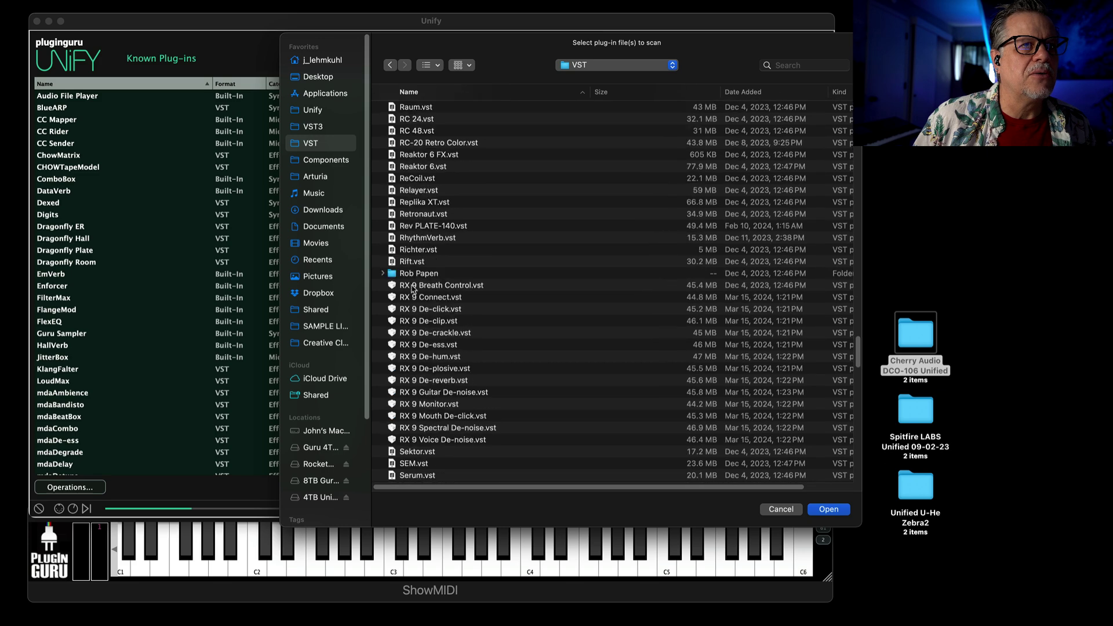
pyautogui.scroll(-8, 413, 289)
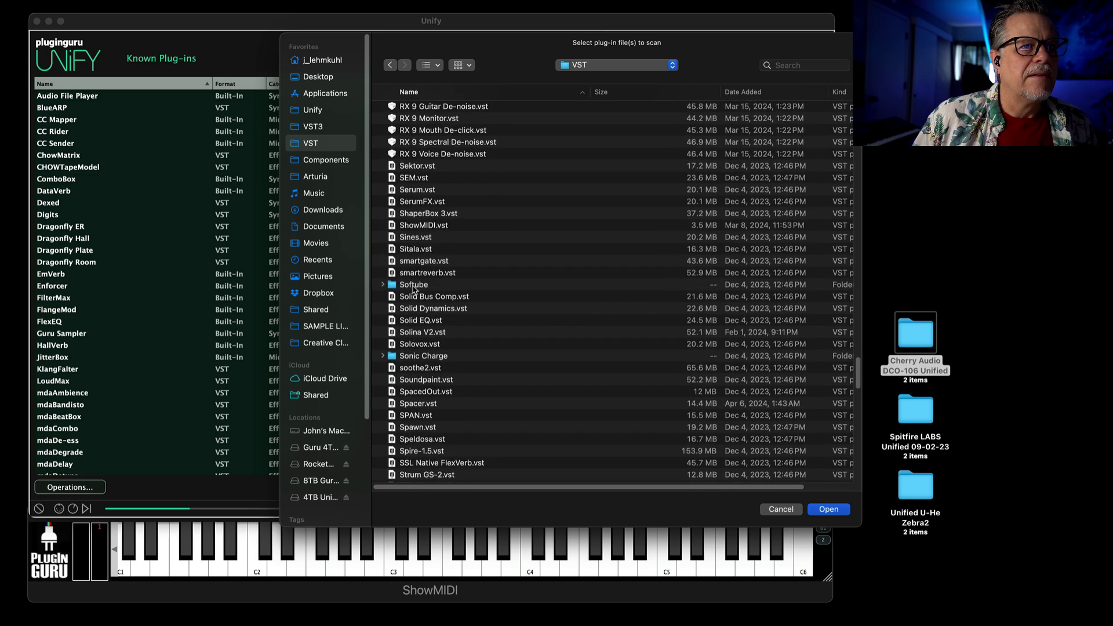
pyautogui.scroll(-7, 414, 289)
pyautogui.scroll(-7, 413, 288)
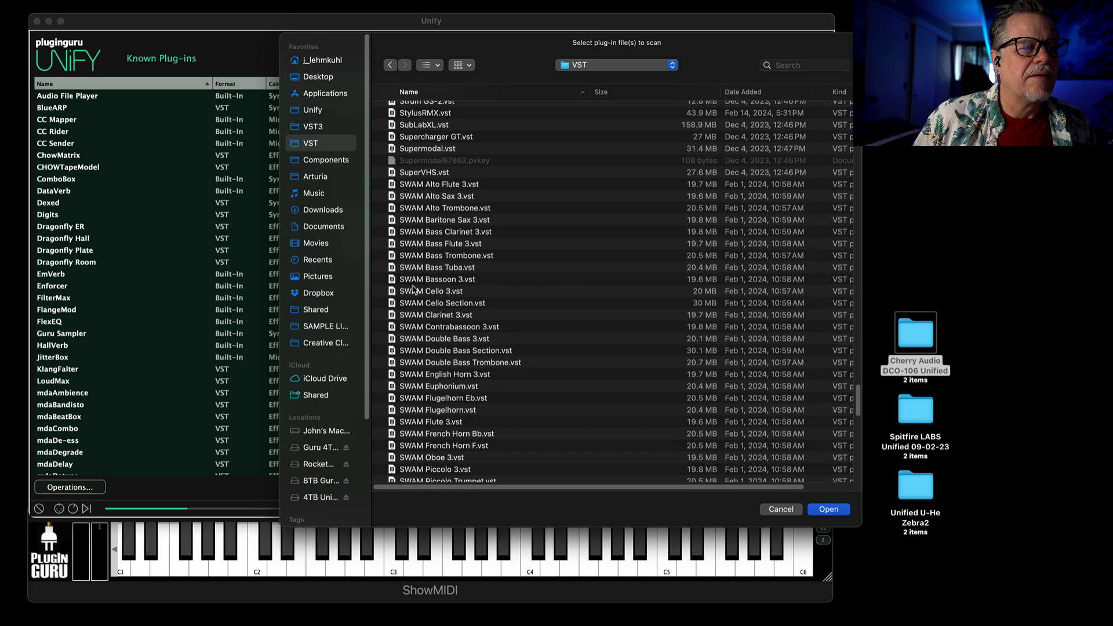
pyautogui.scroll(20, 416, 287)
pyautogui.scroll(14, 416, 285)
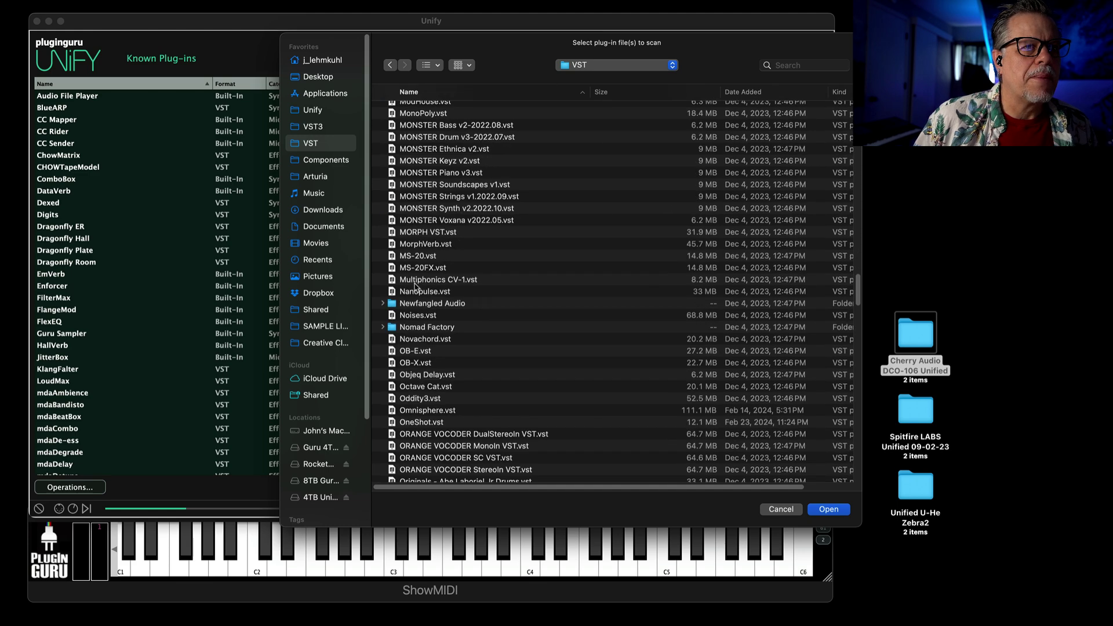
pyautogui.scroll(10, 414, 286)
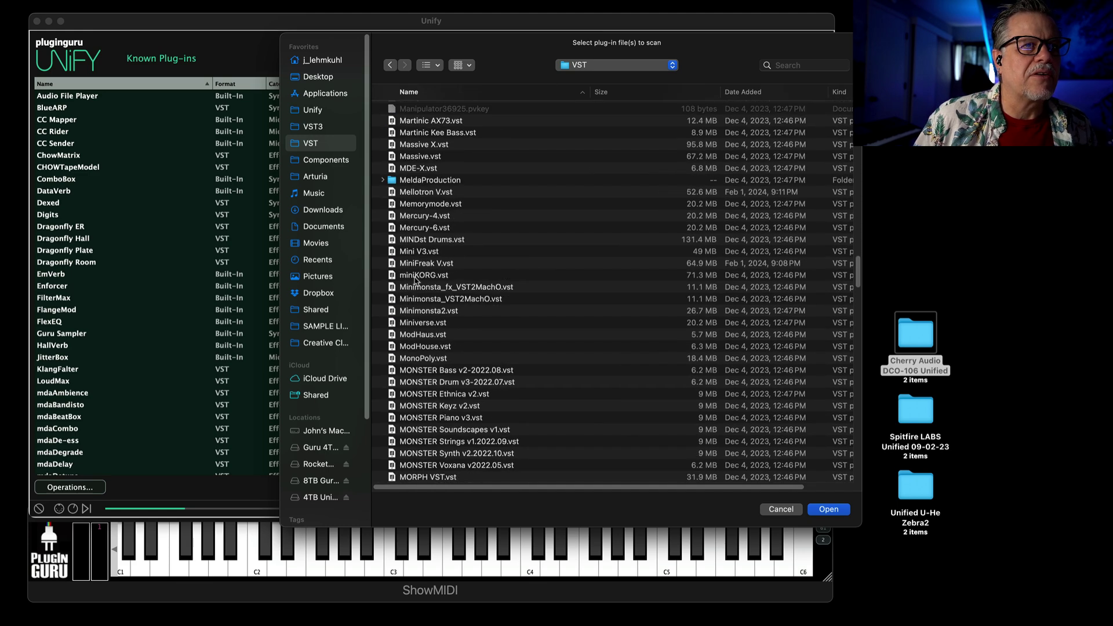
pyautogui.scroll(6, 415, 279)
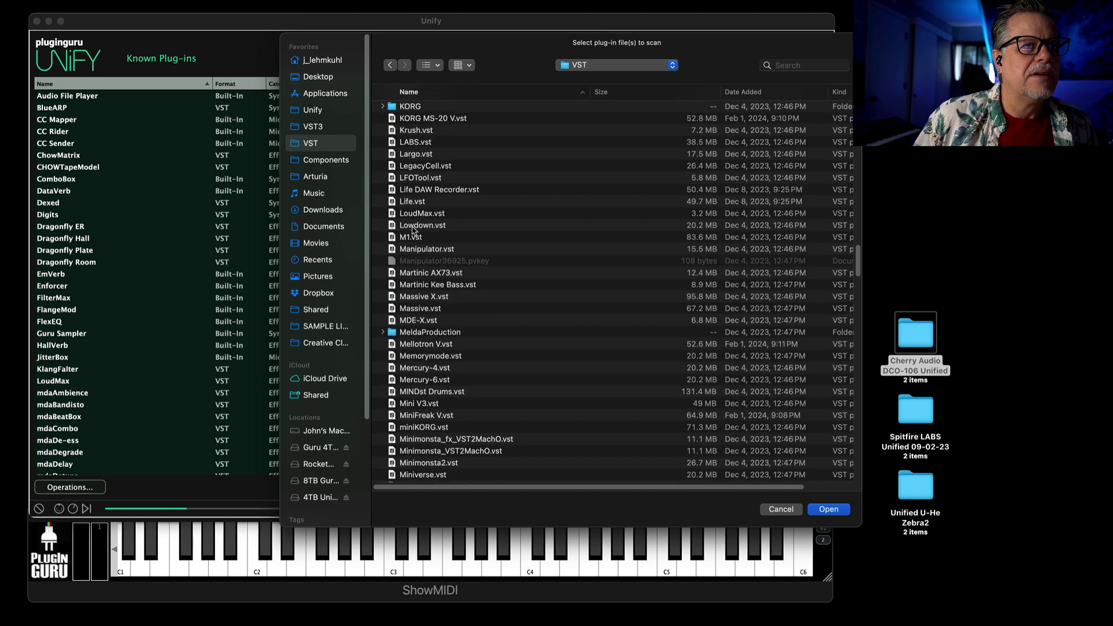
pyautogui.scroll(2, 413, 199)
pyautogui.click(416, 200)
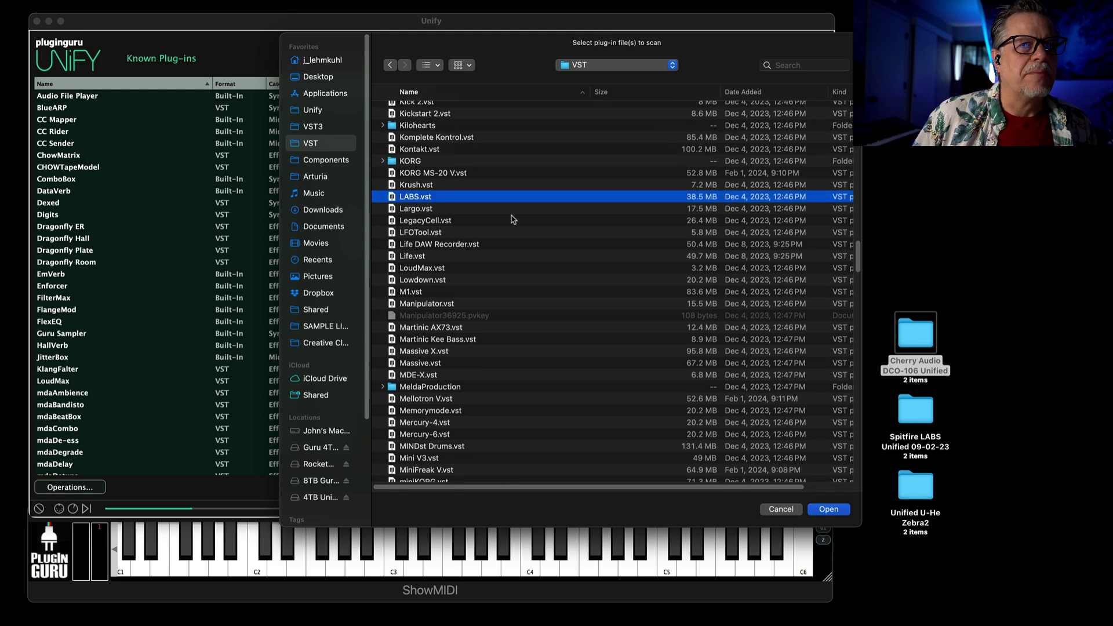
pyautogui.click(829, 510)
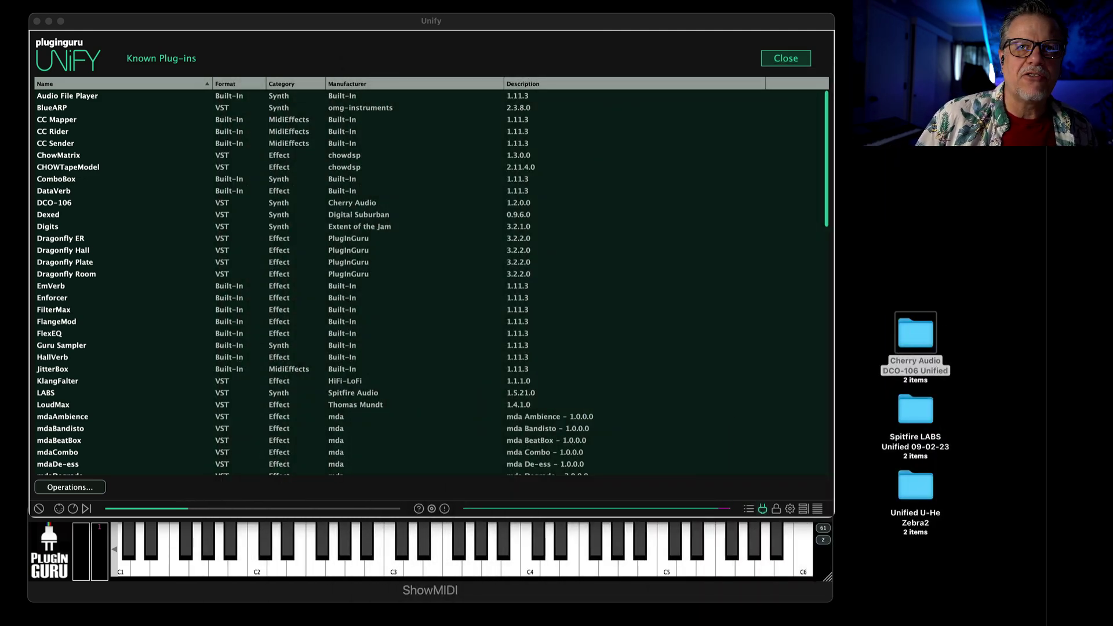
# - Place the VST folder window beside Unify's list and sort it by Name
pyautogui.moveTo(558, 77); pyautogui.dragTo(509, 78)
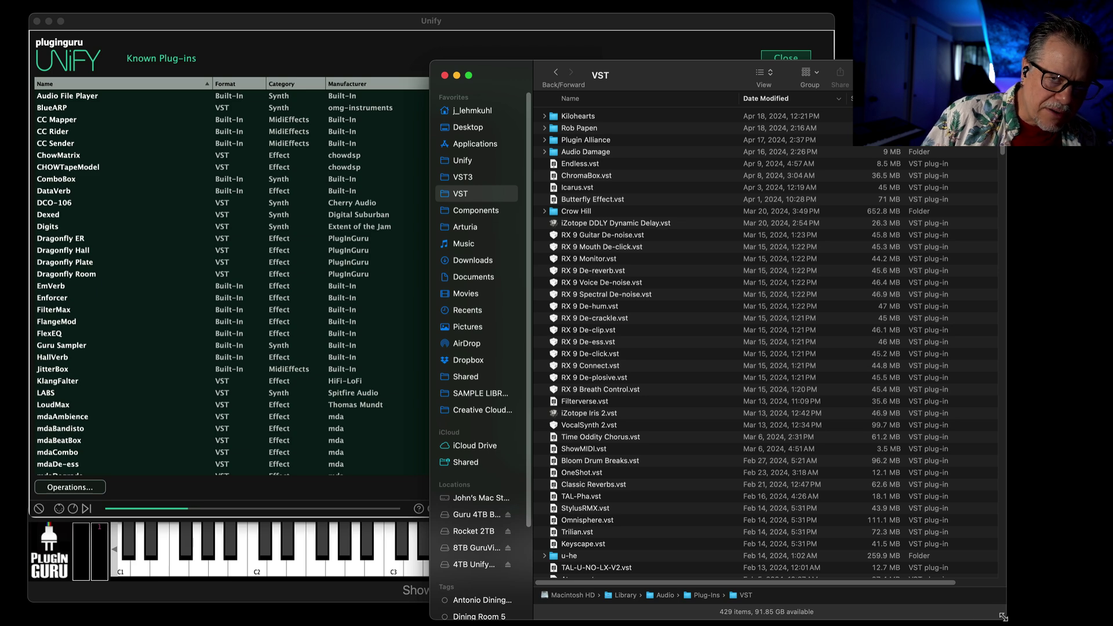
pyautogui.moveTo(1003, 617); pyautogui.dragTo(913, 528)
pyautogui.scroll(-15, 684, 412)
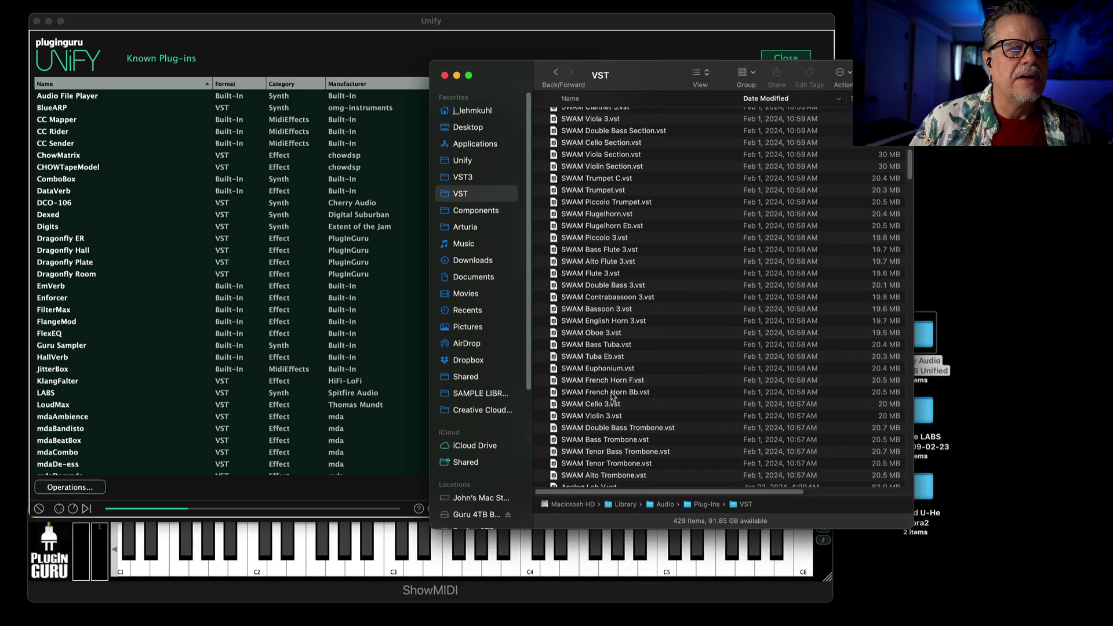
pyautogui.scroll(-20, 612, 397)
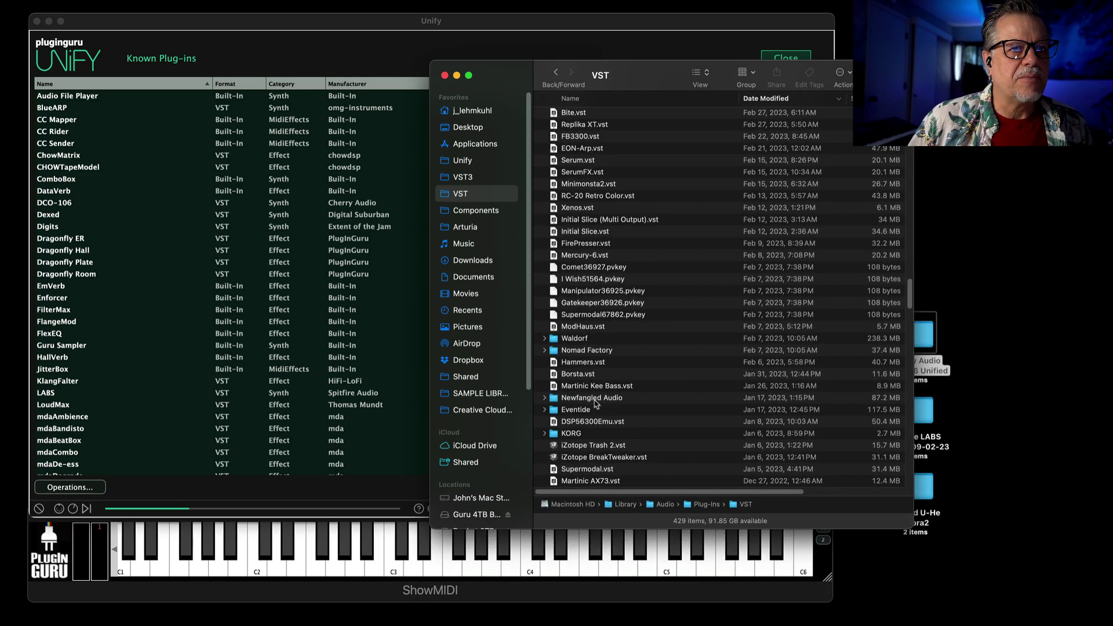
pyautogui.scroll(-10, 595, 405)
pyautogui.scroll(-10, 593, 404)
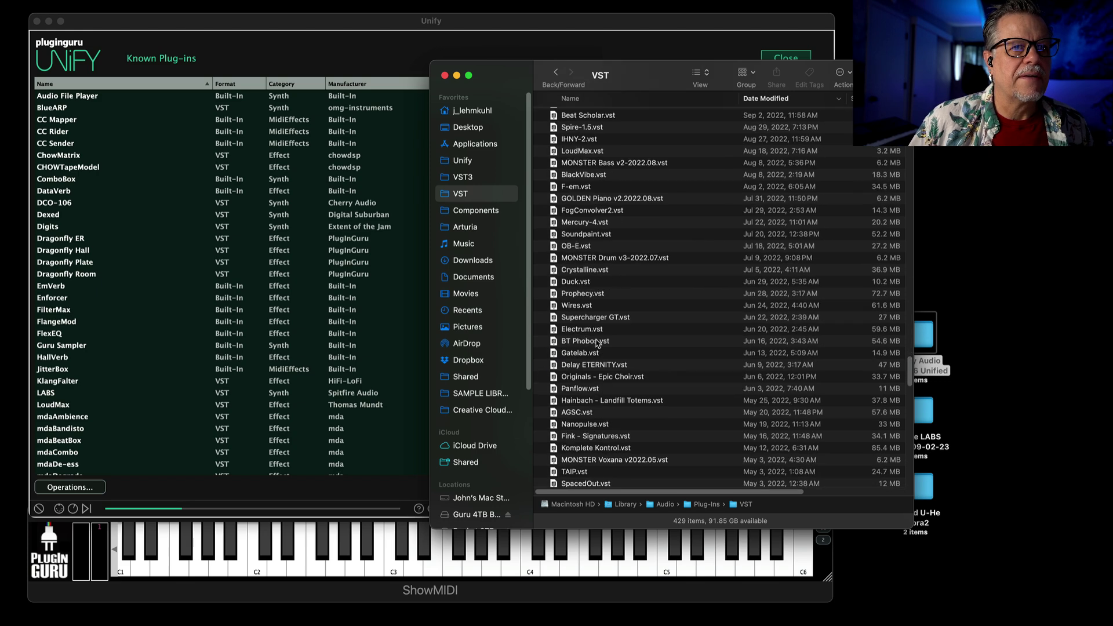
pyautogui.click(606, 100)
pyautogui.scroll(3, 586, 401)
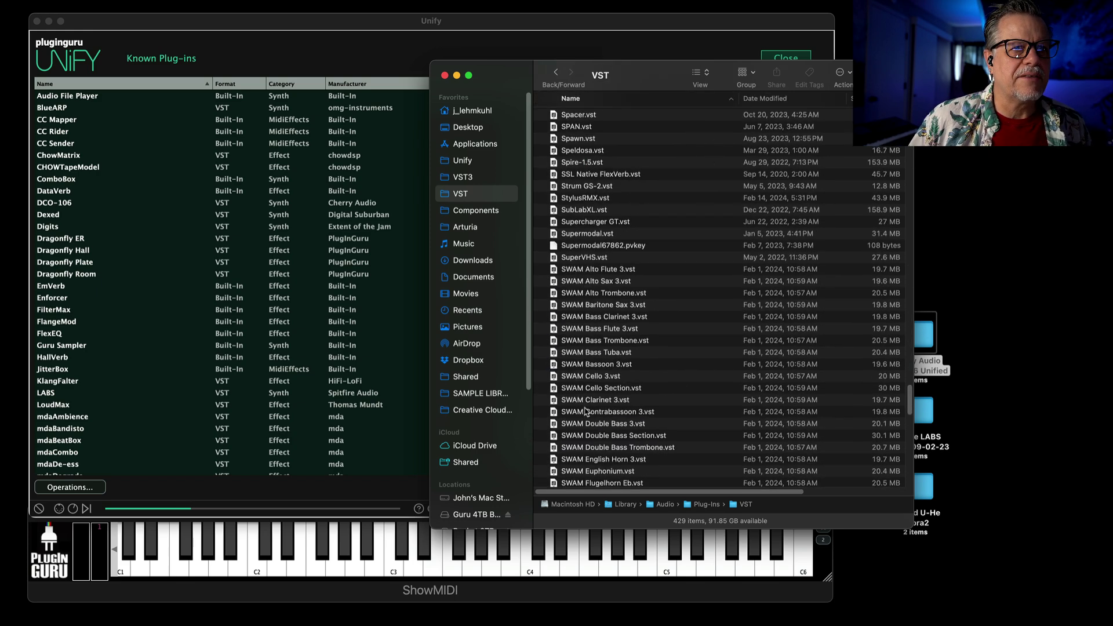
pyautogui.scroll(-10, 581, 394)
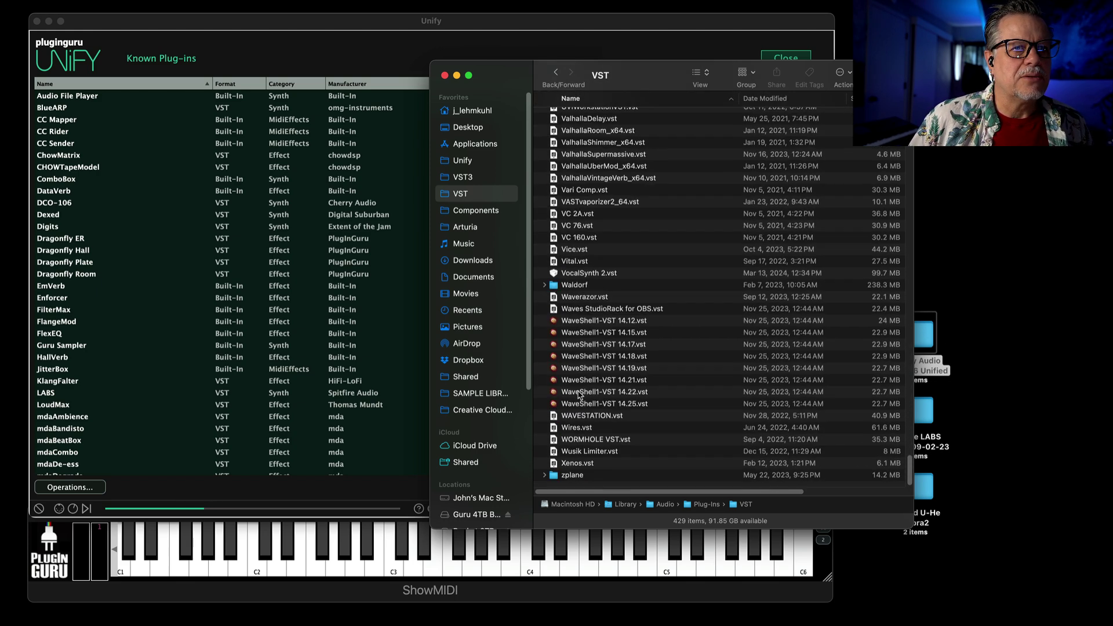
# - Open the u-he folder and add Zebra2, then all u-he plug-ins, to the Known Plug-ins list
pyautogui.doubleClick(568, 369)
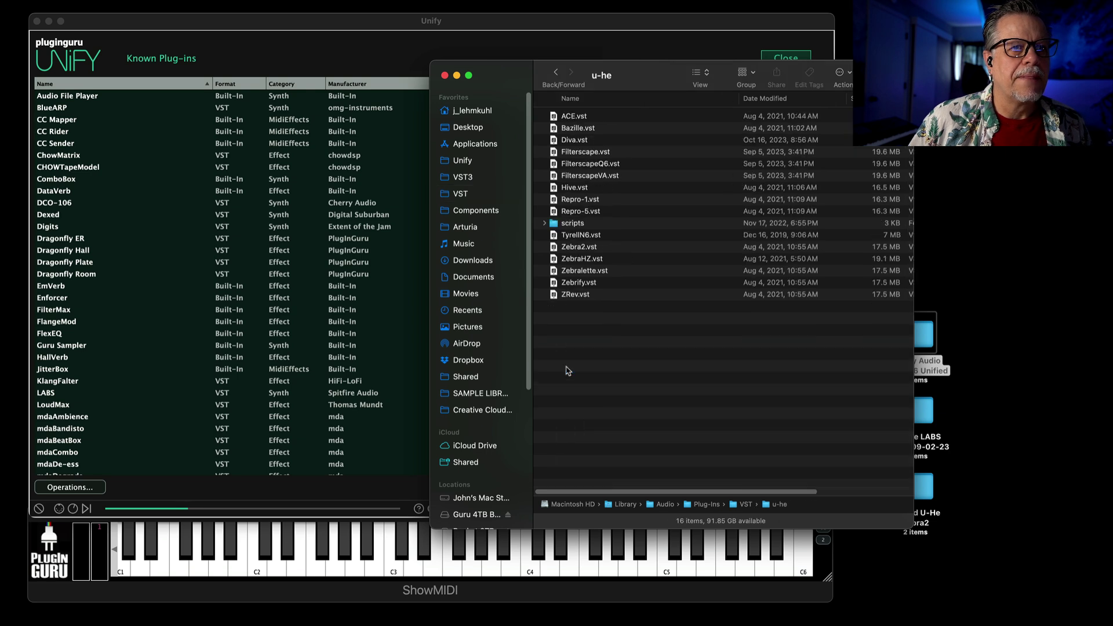
pyautogui.click(577, 249)
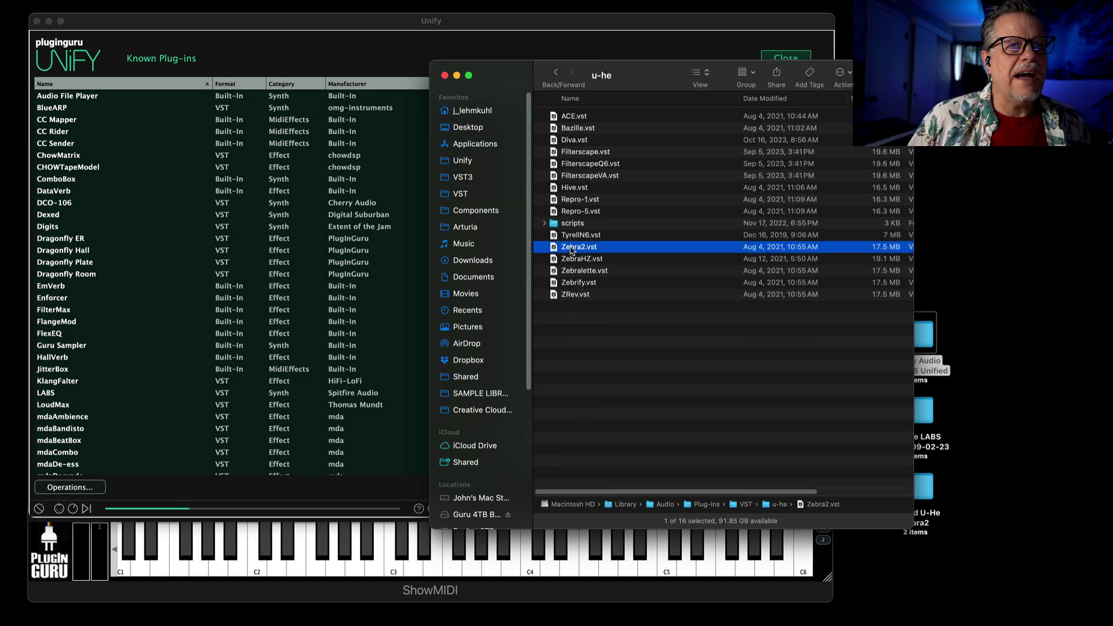
pyautogui.moveTo(571, 251); pyautogui.dragTo(278, 338)
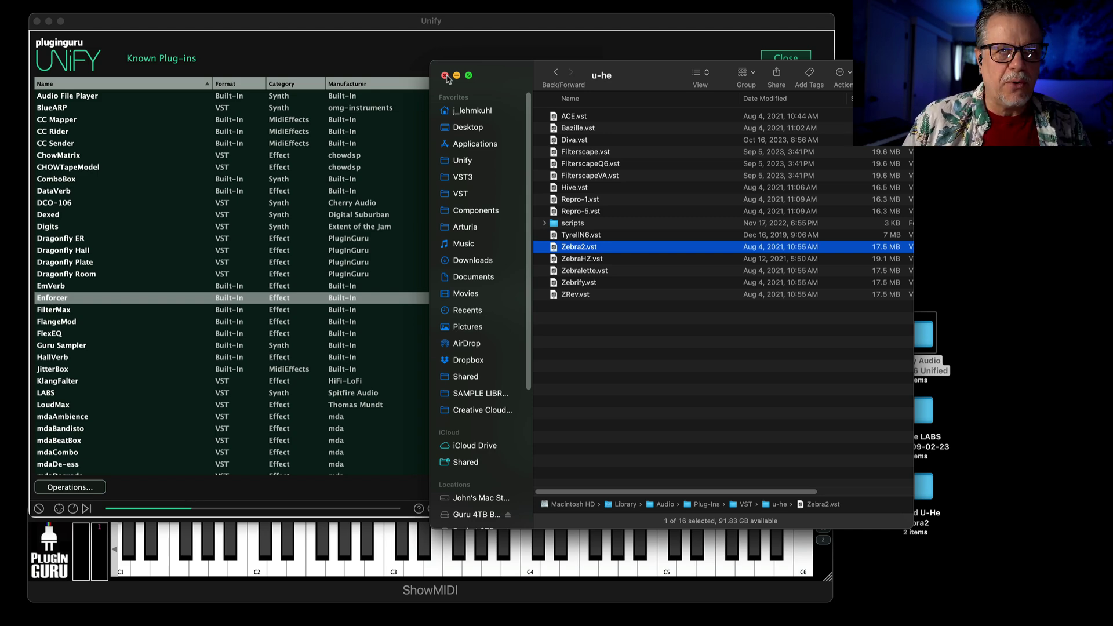
pyautogui.moveTo(500, 80); pyautogui.dragTo(545, 169)
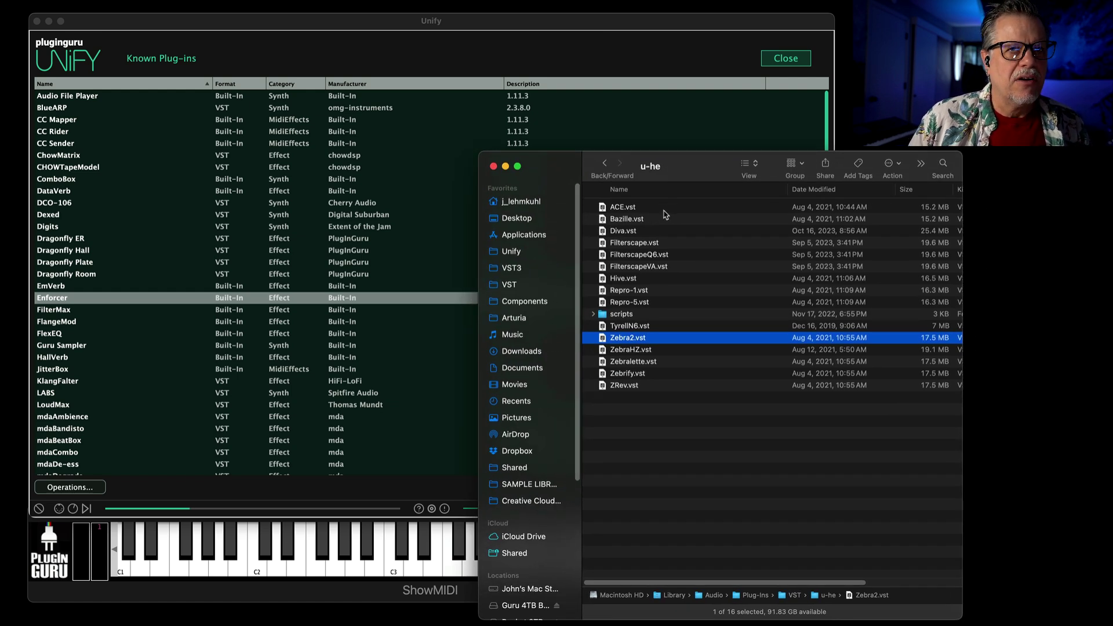
pyautogui.press('cmd+a')
pyautogui.moveTo(629, 386); pyautogui.dragTo(280, 346)
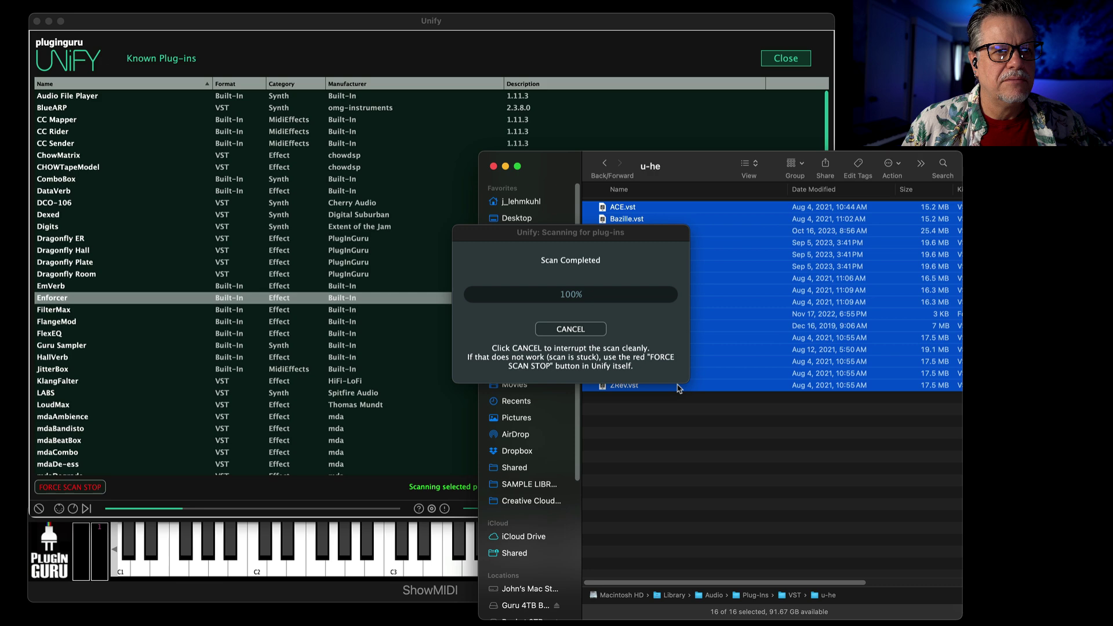
# - Close the u-he window and Known Plug-ins list, then swap INST 1 to u-he Zebra2
pyautogui.click(493, 167)
pyautogui.click(785, 58)
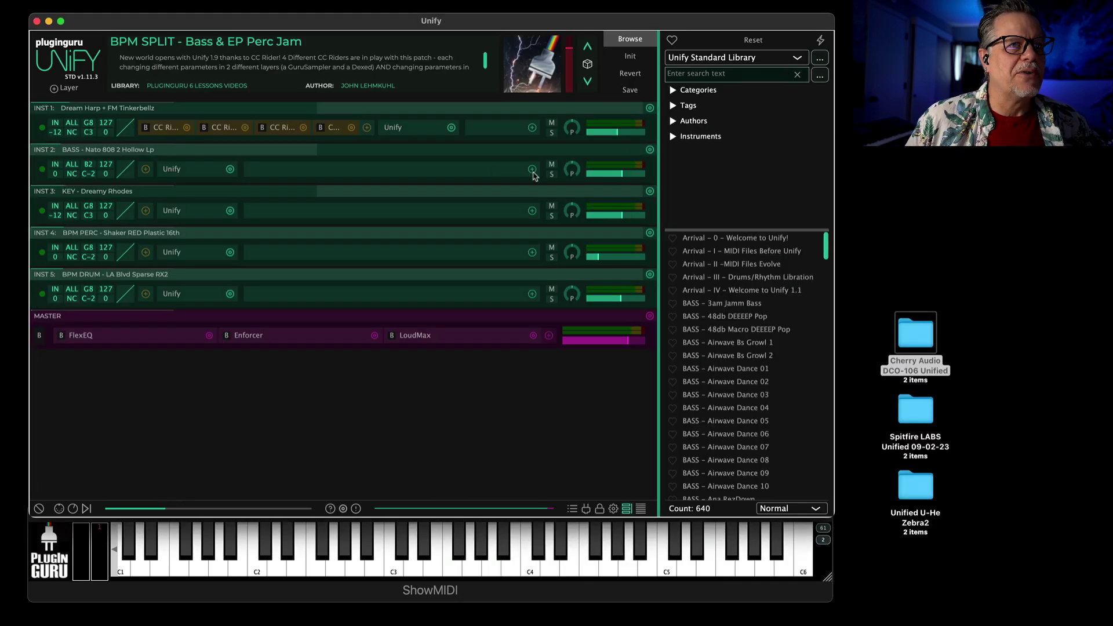
pyautogui.click(452, 128)
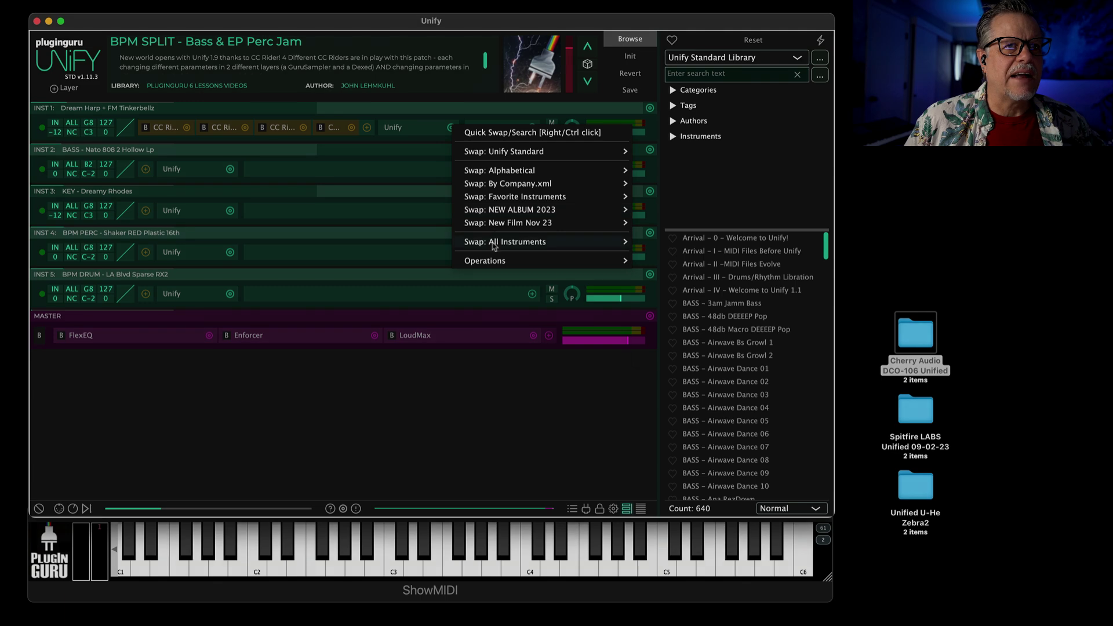
pyautogui.moveTo(512, 248)
pyautogui.moveTo(673, 360)
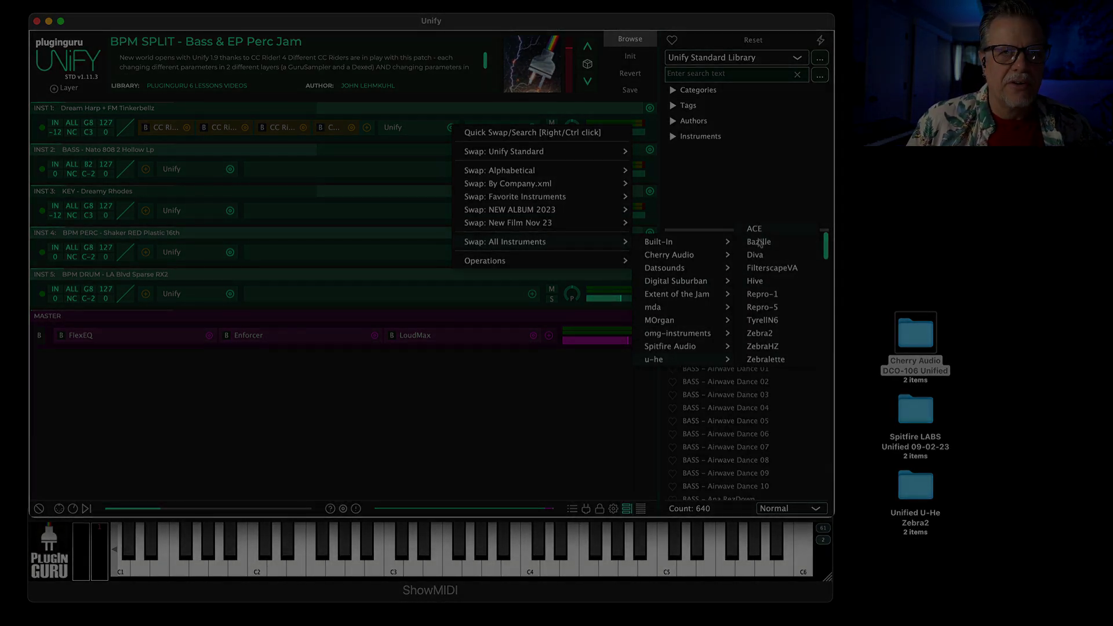
pyautogui.click(760, 334)
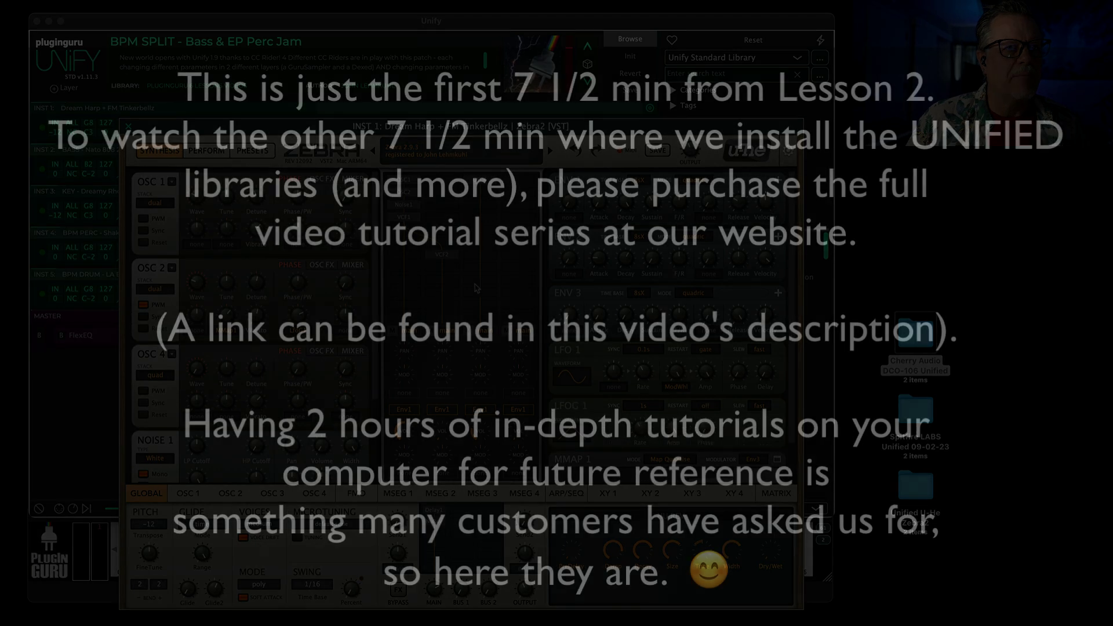